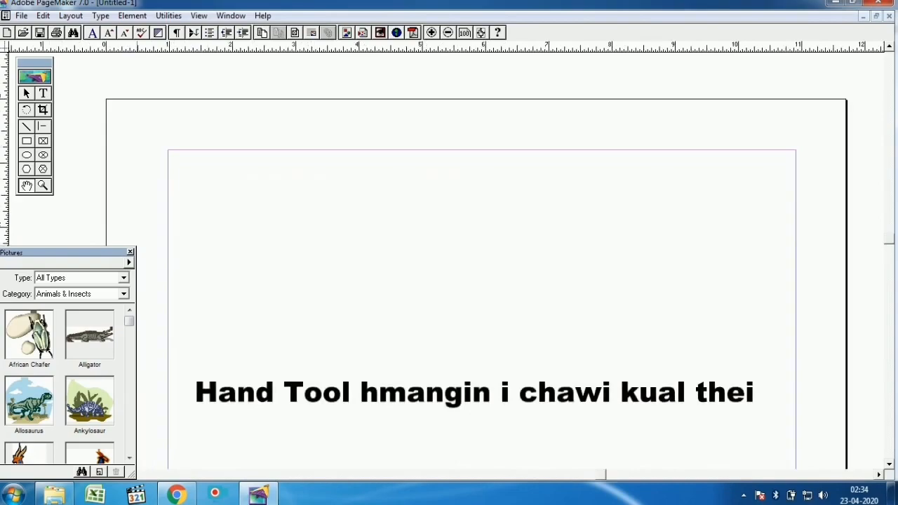
Close the Pictures palette and enter the first tab-separated row: a person's name, Zarkawt, Mipa, Kum 35
click(130, 251)
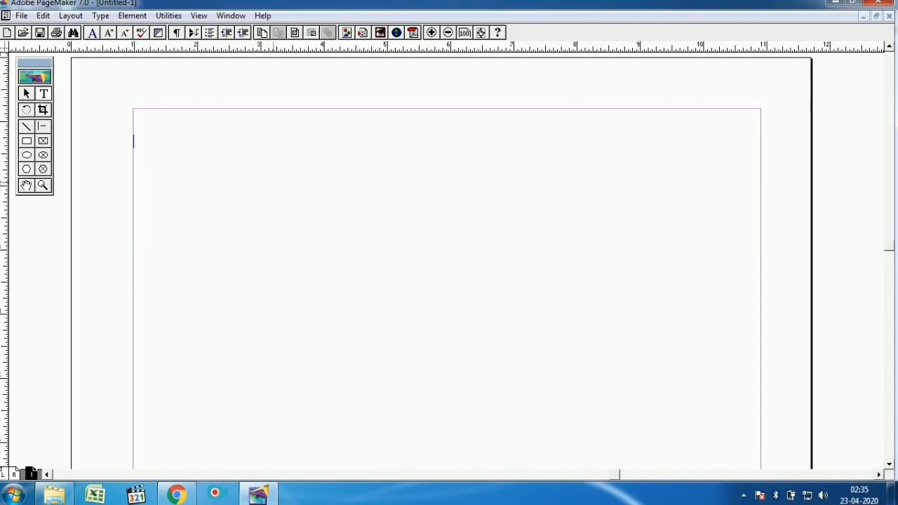
text(L)
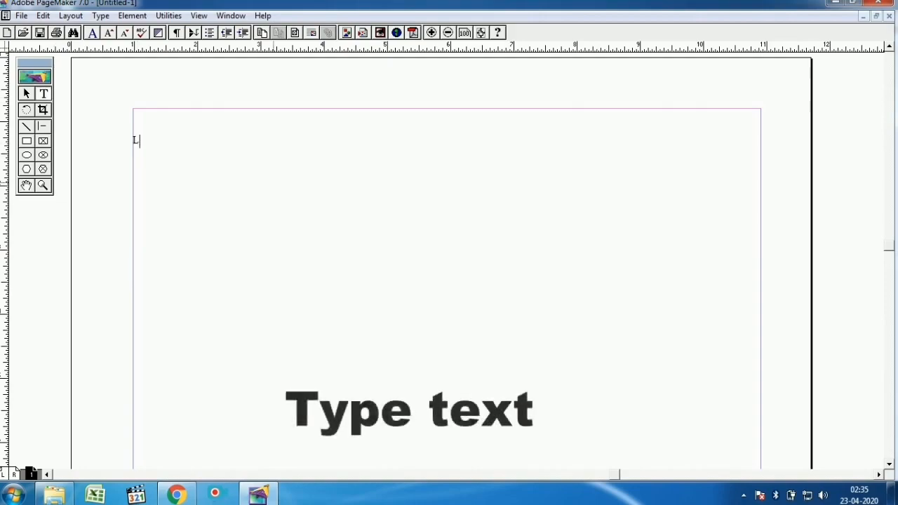
text(a)
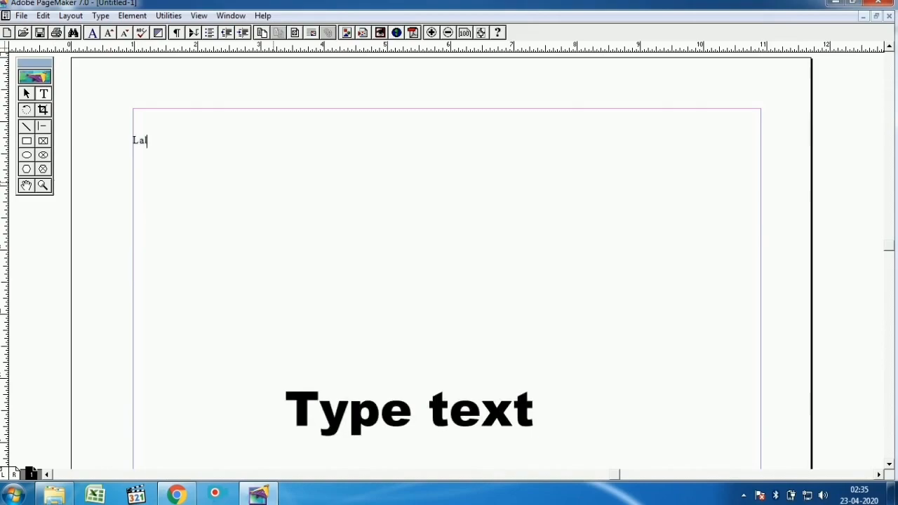
text(litha)
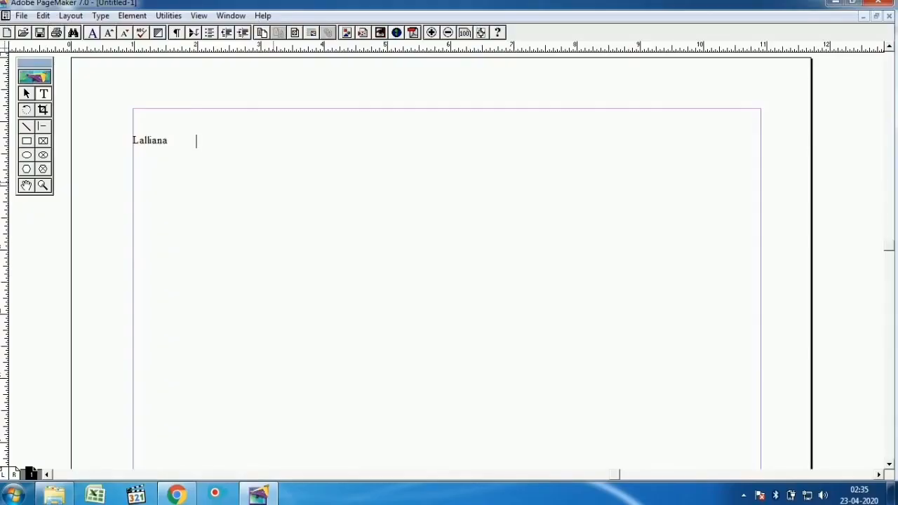
text(Zarkawt)
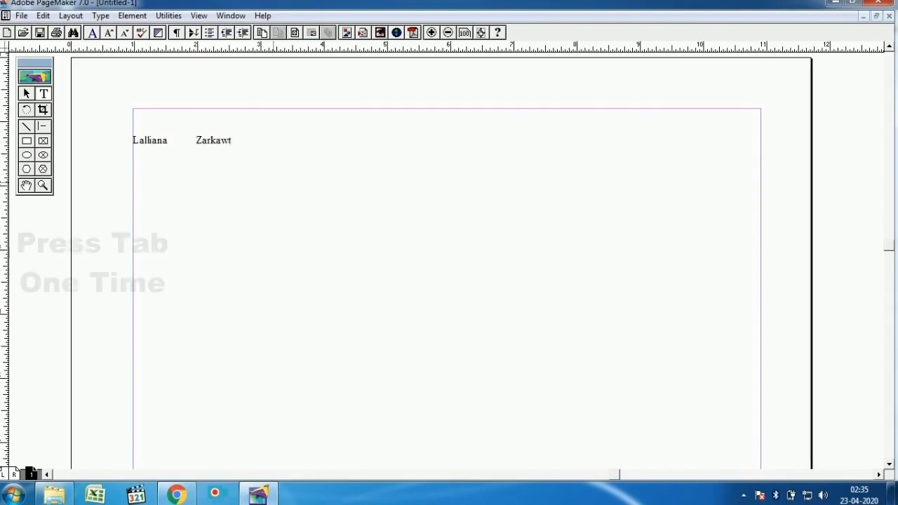
key(Tab)
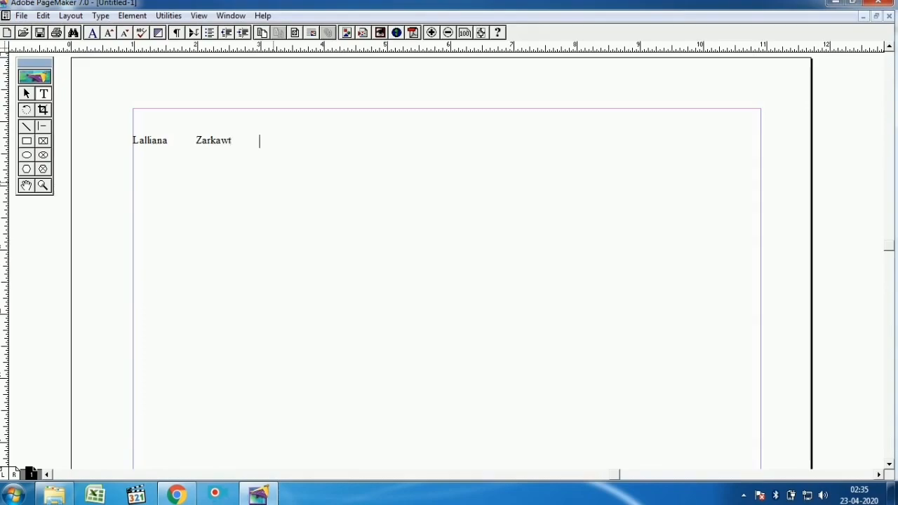
text(Mipa)
key(Tab)
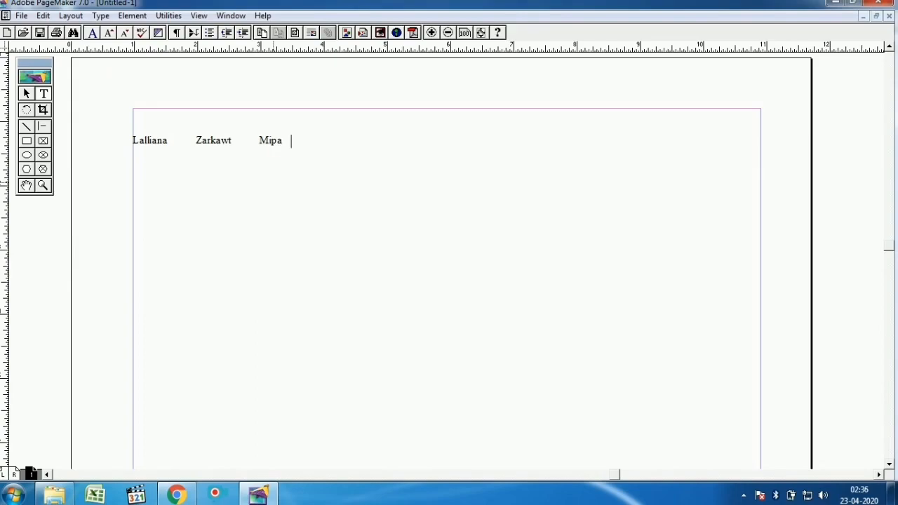
text(kum)
key(BackSpace)
key(BackSpace)
key(BackSpace)
text(Kum 35)
Add a second tab-separated row with a person's name, Chaltlang, Mipa and Kum 48
key(Return)
text(Lallawma)
key(Tab)
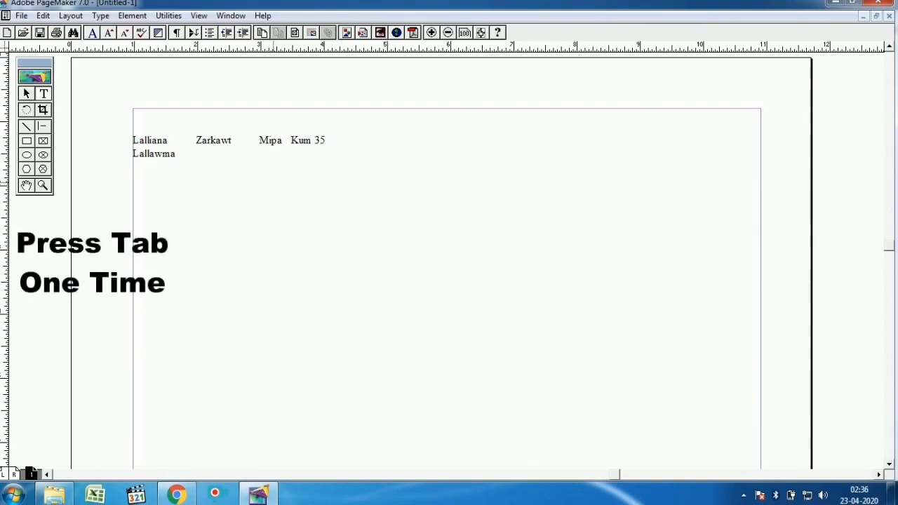
text(Chaltlang)
key(Tab)
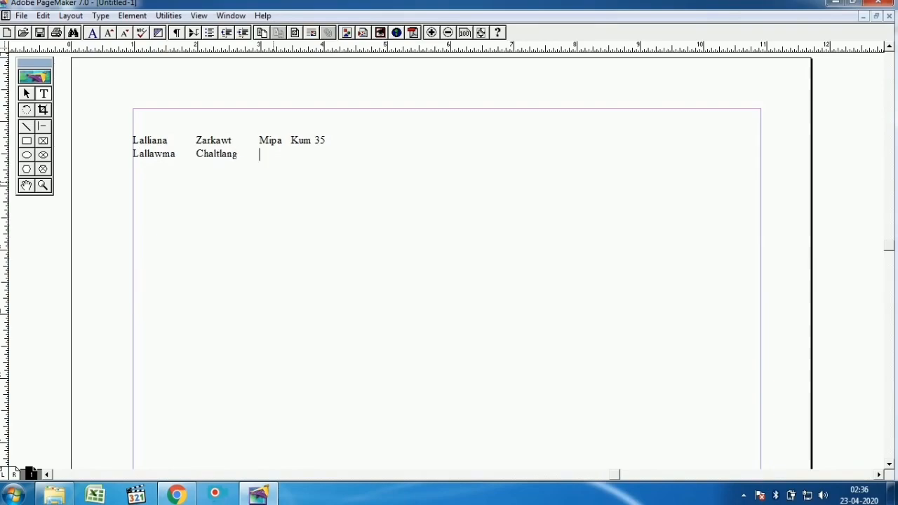
text(Mipa	Kum 48)
Add a third tab-separated row with a person's name, Salem veng, Hmeichhia and Kum 29
key(Return)
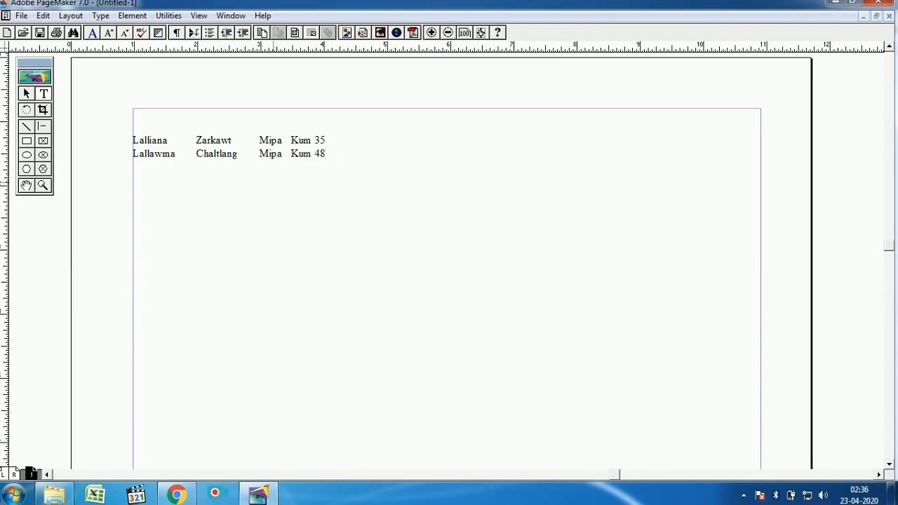
text(Lalliani)
key(Tab)
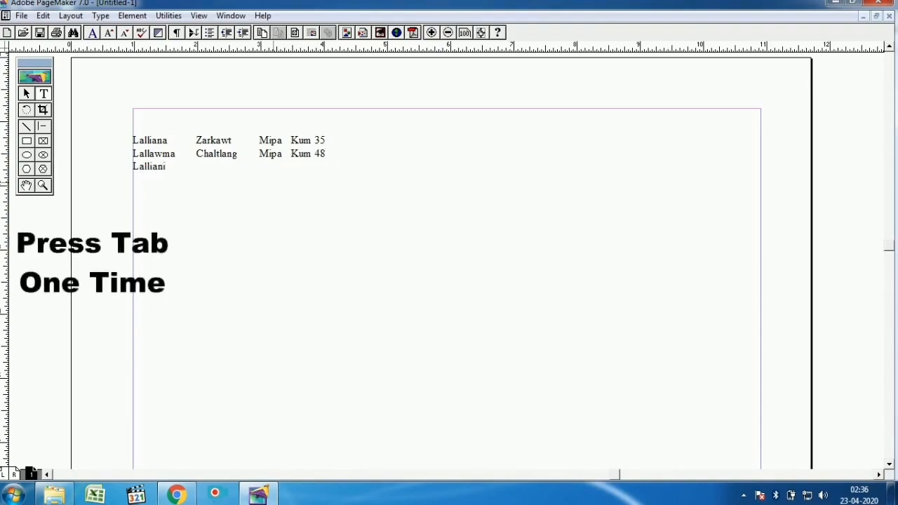
text(Salem ve)
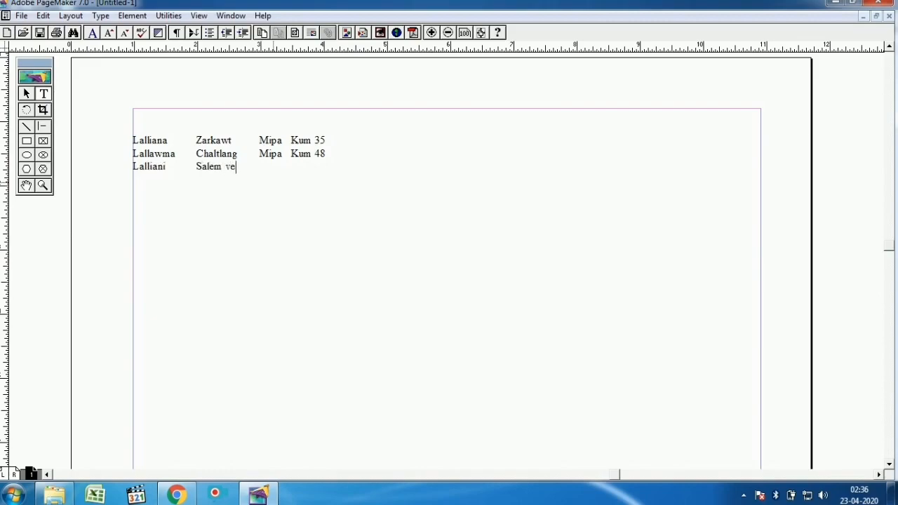
text(ng)
key(Tab)
text(Hmeichhia)
key(Tab)
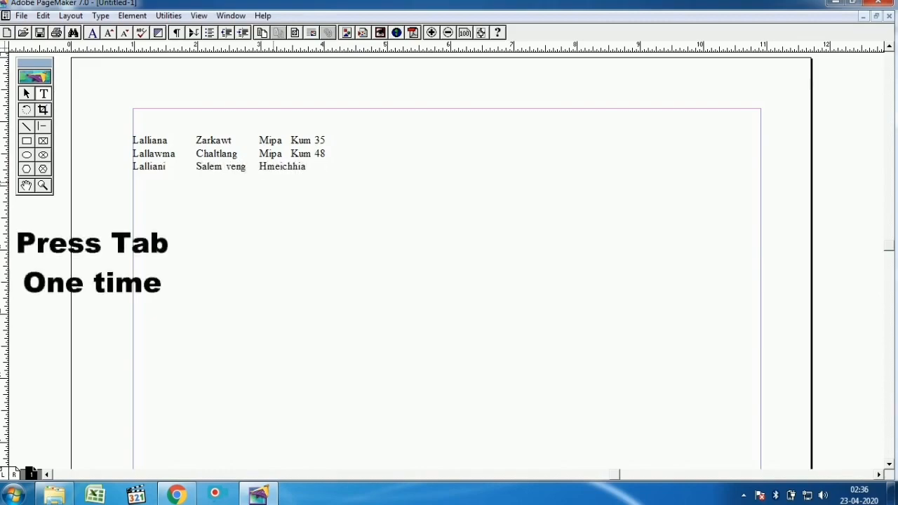
text(Kum)
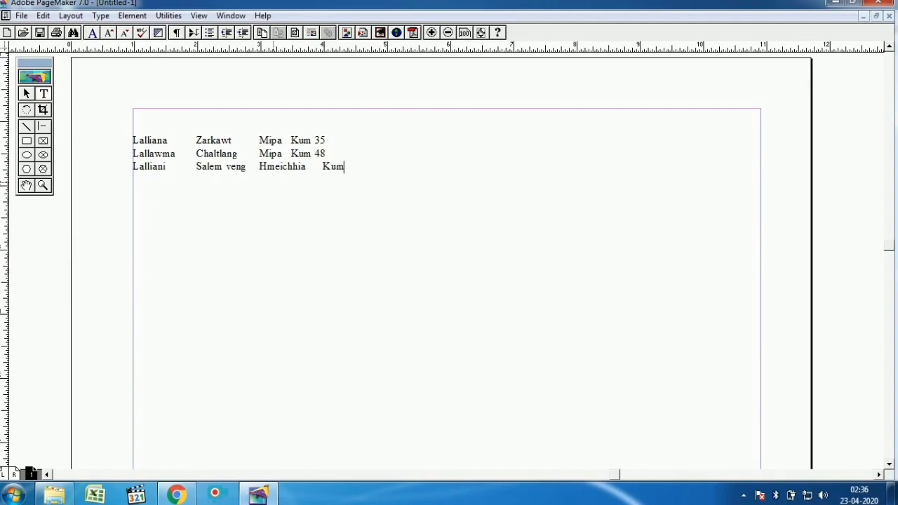
text( 29)
Add a fourth tab-separated row with a person's name, ITI, Hmeichhia and Kum 50
key(Return)
text(Th)
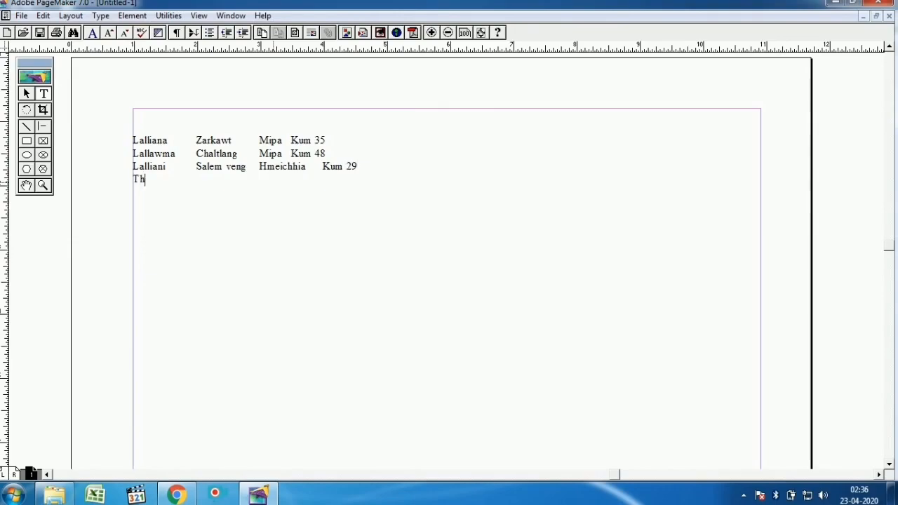
text(angrivungi)
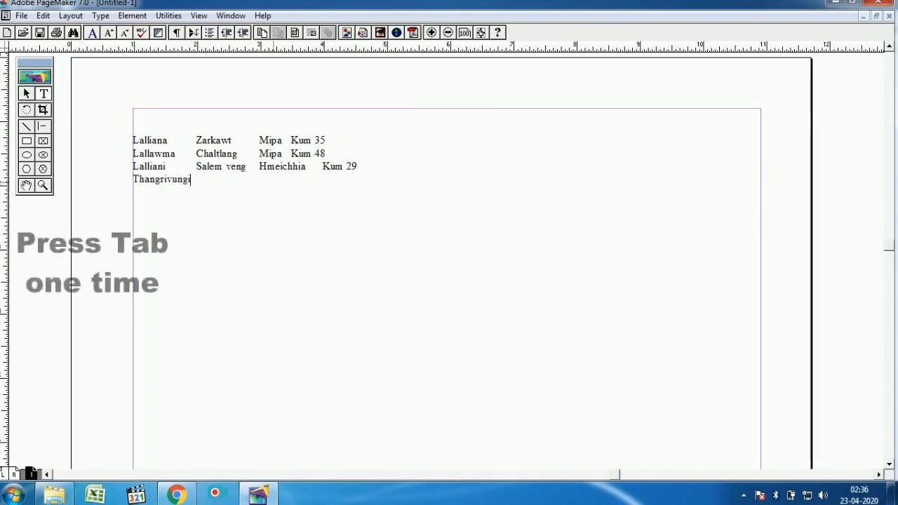
key(Tab)
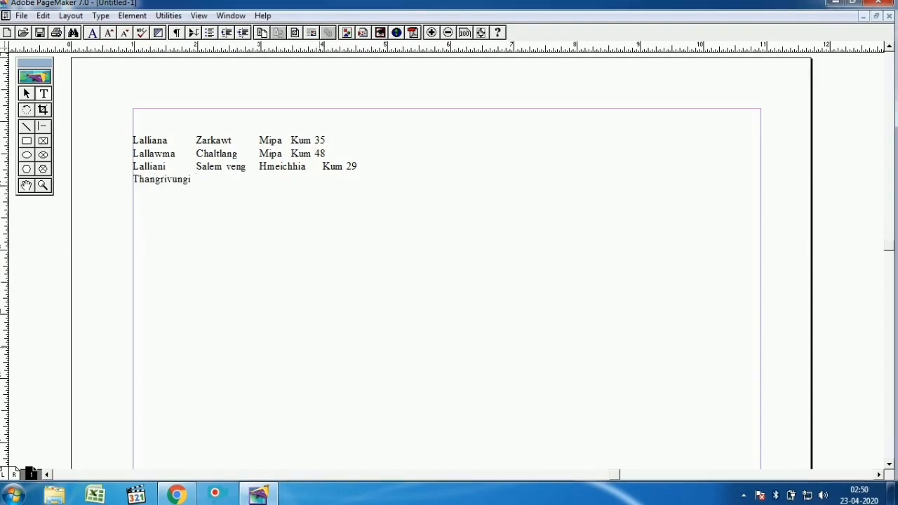
text(ITI)
key(Tab)
text(Hmeichh)
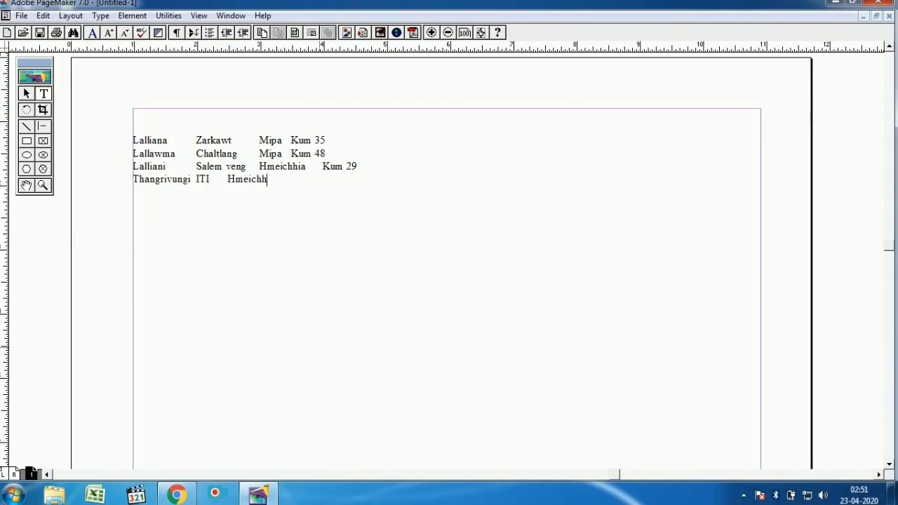
text(ia)
key(Tab)
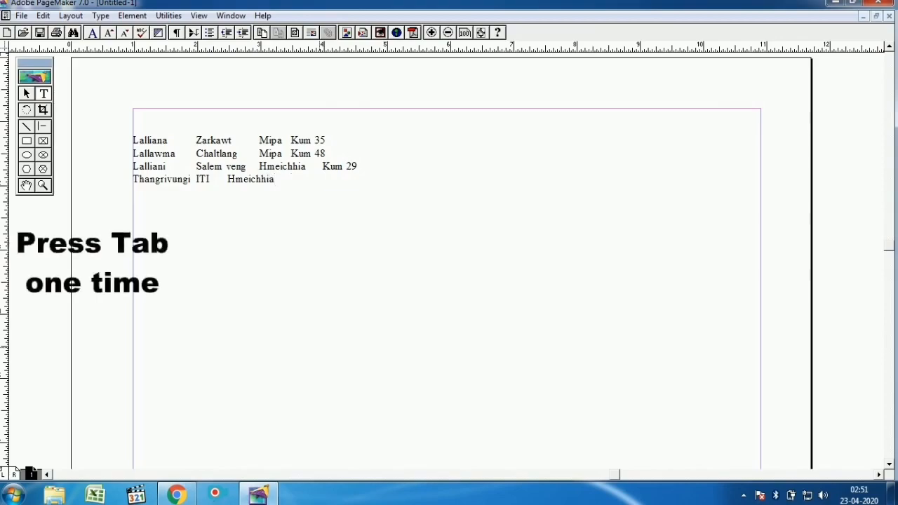
text(Kum 50)
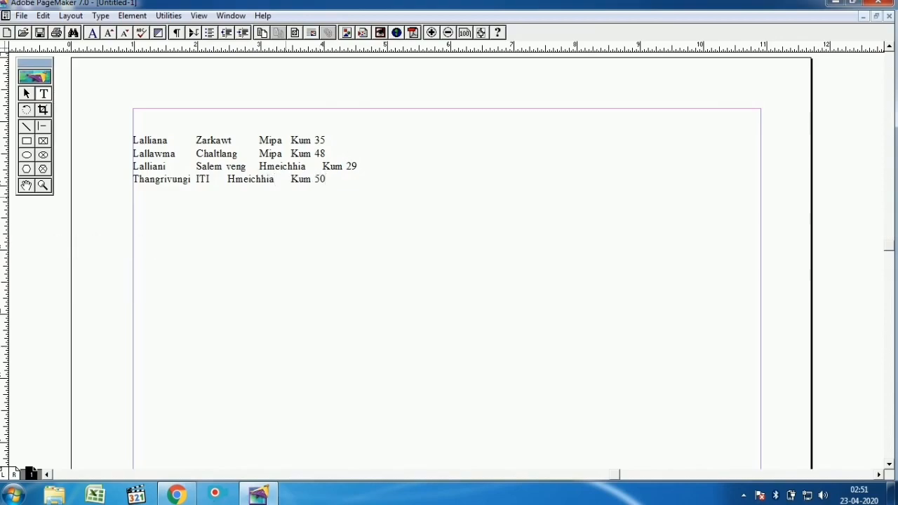
Copy all four rows and paste them as a separate text block below the original list
key(ctrl+a)
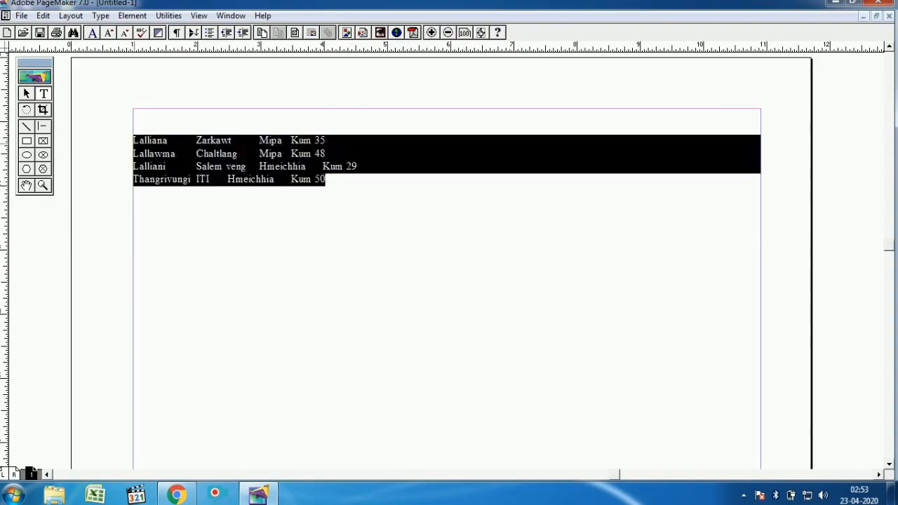
right_click(307, 171)
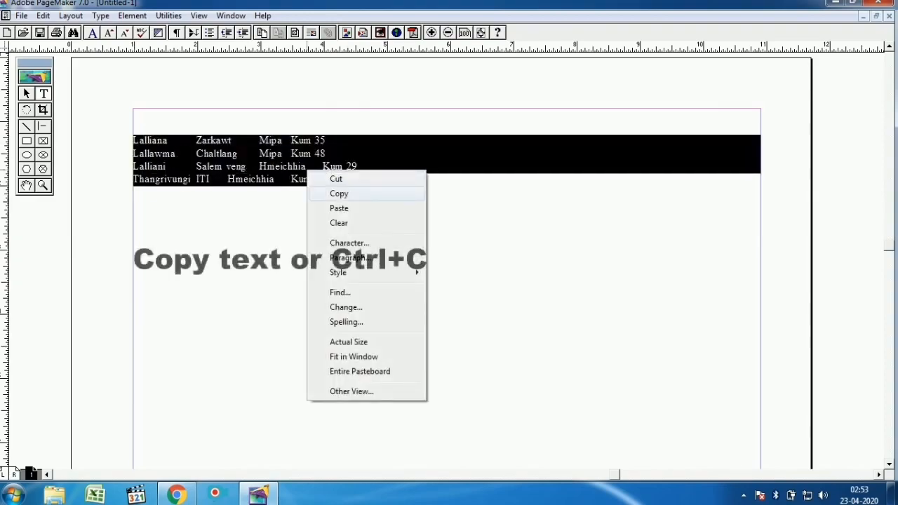
click(330, 194)
click(353, 185)
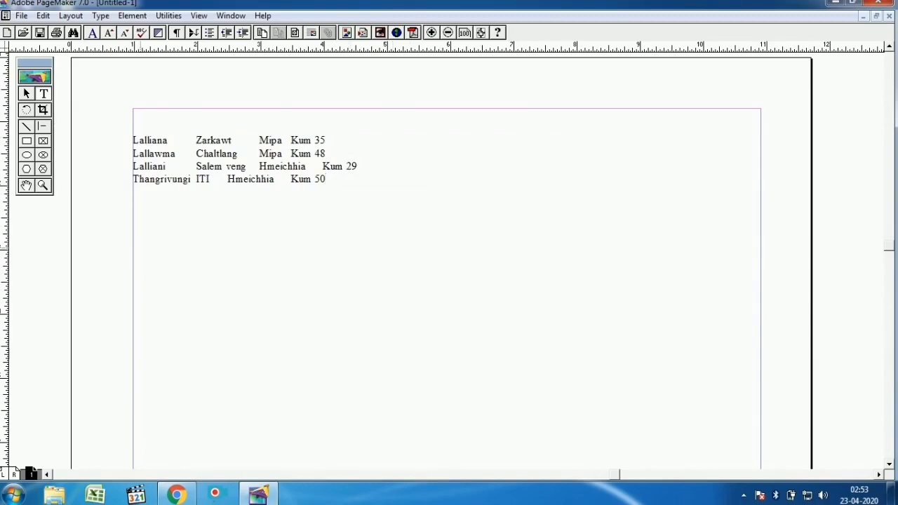
key(ctrl+v)
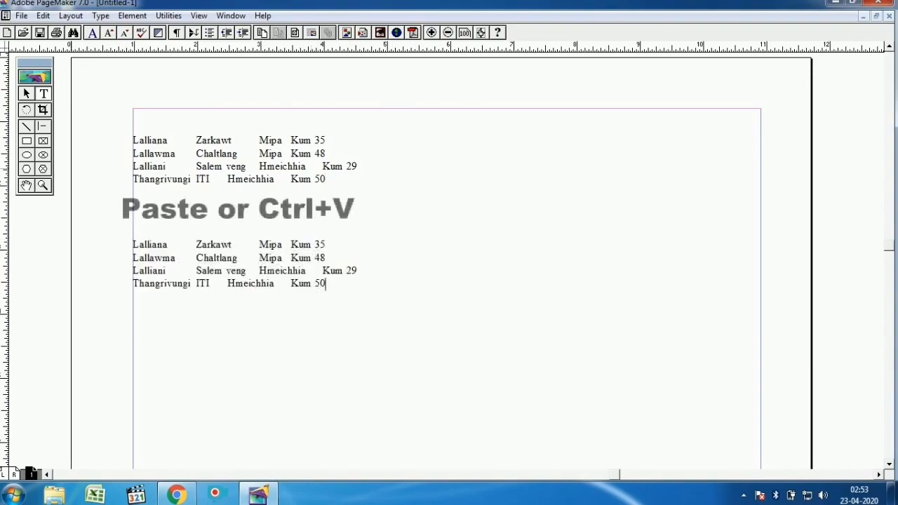
Select the original list and its copy in turn to check that they are separate text blocks
click(27, 94)
click(215, 159)
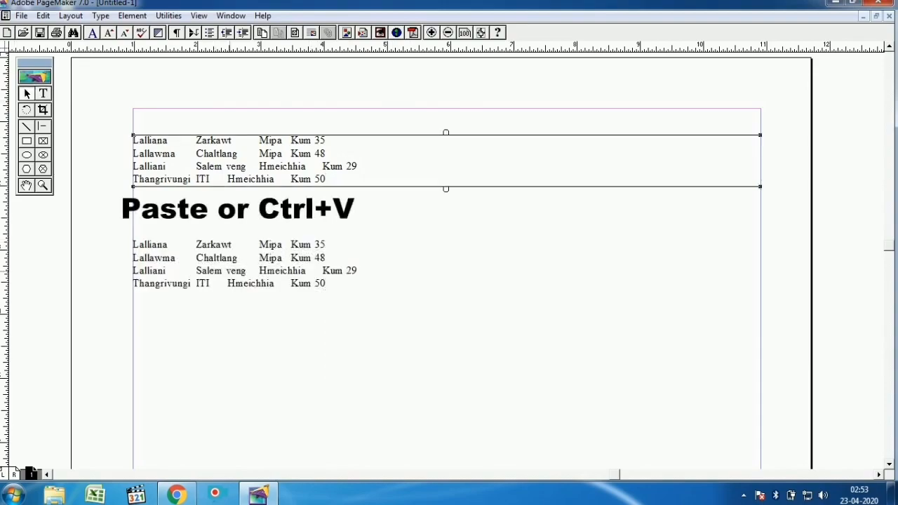
click(230, 262)
click(238, 161)
click(238, 267)
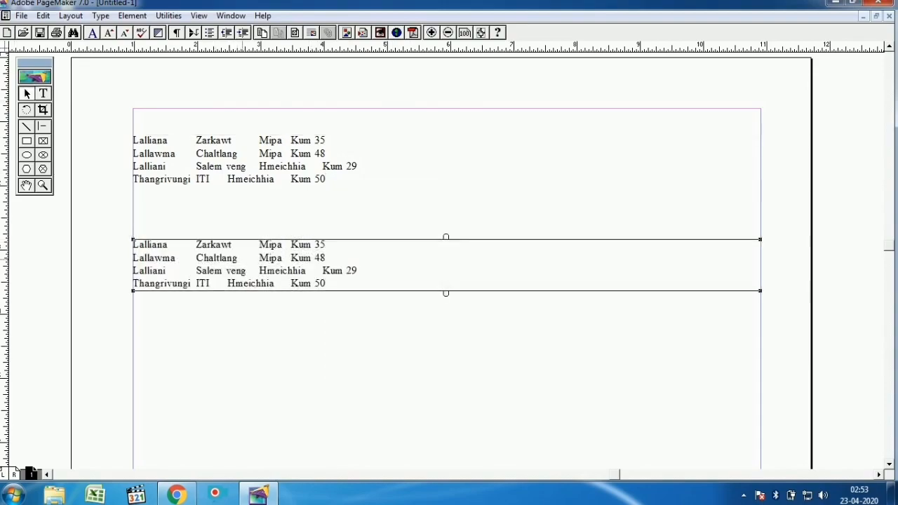
click(243, 159)
click(250, 267)
click(235, 166)
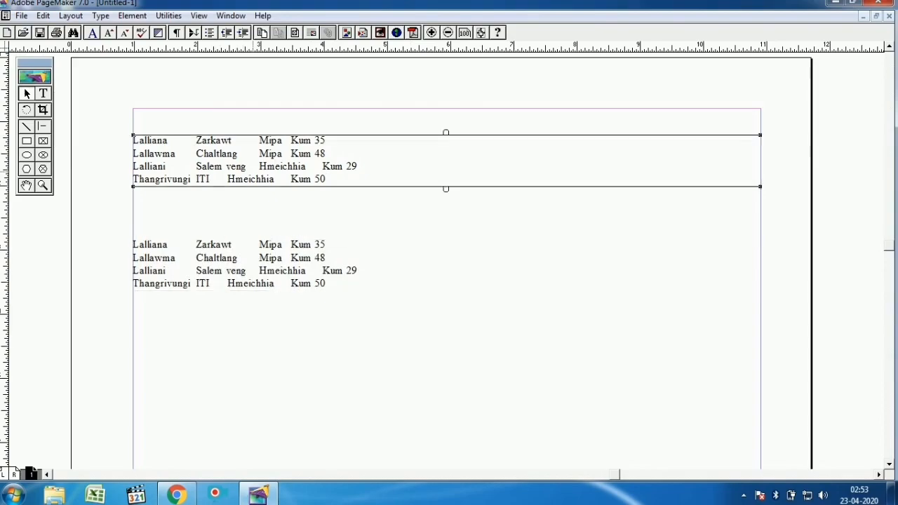
Add the heading "BULLETS & TAB SETTING", place it just above the first list and narrow its text block
click(44, 93)
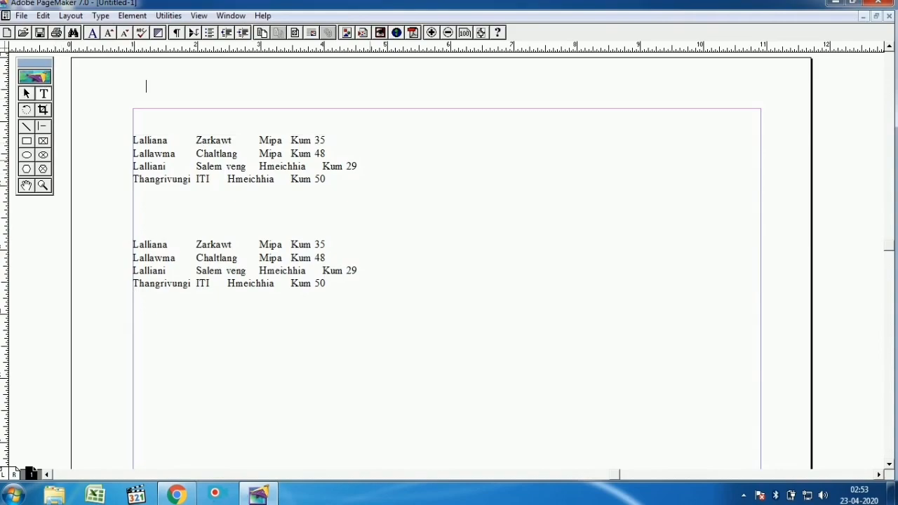
text(BULLETS &)
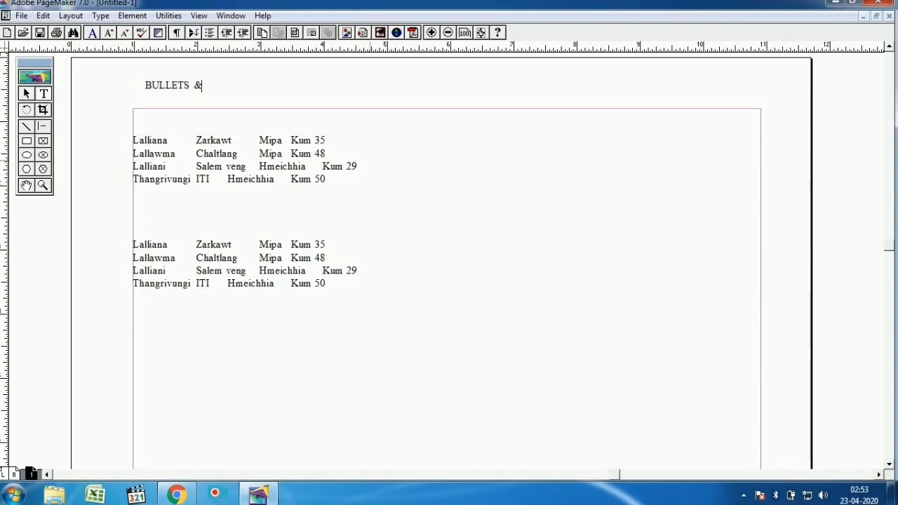
text( TAB SETTING)
key(F9)
drag(370, 86, 373, 117)
drag(774, 125, 359, 164)
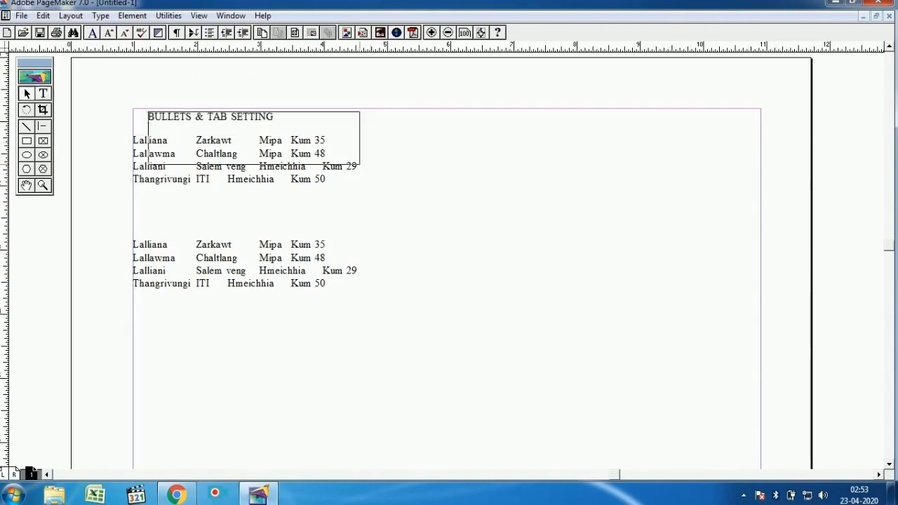
Show the Control palette and make the "BULLETS & TAB SETTING" heading bold
triple_click(211, 117)
click(231, 16)
click(275, 94)
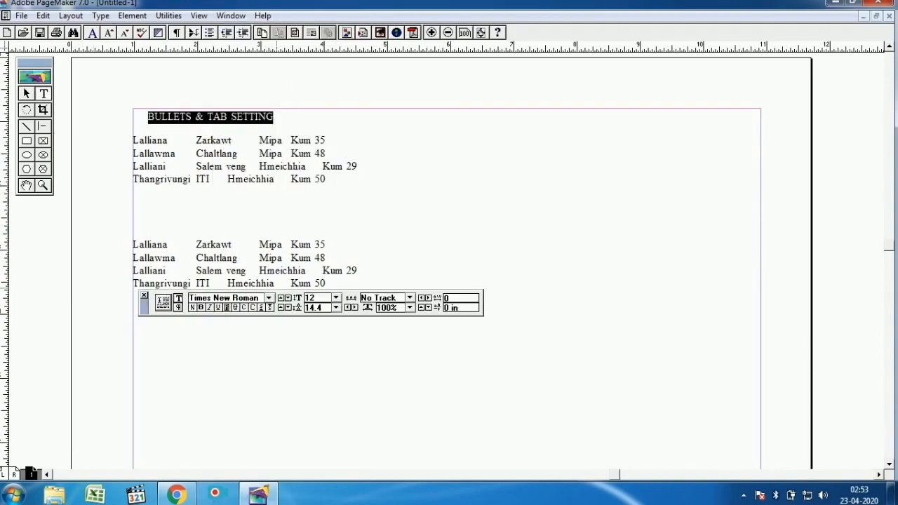
click(201, 308)
Shrink the heading's text block to fit its text and shift it slightly right above the first list
click(27, 94)
click(217, 118)
mouse_move(282, 138)
mouse_down()
mouse_move(331, 126)
mouse_move(295, 126)
mouse_up()
drag(225, 118, 239, 122)
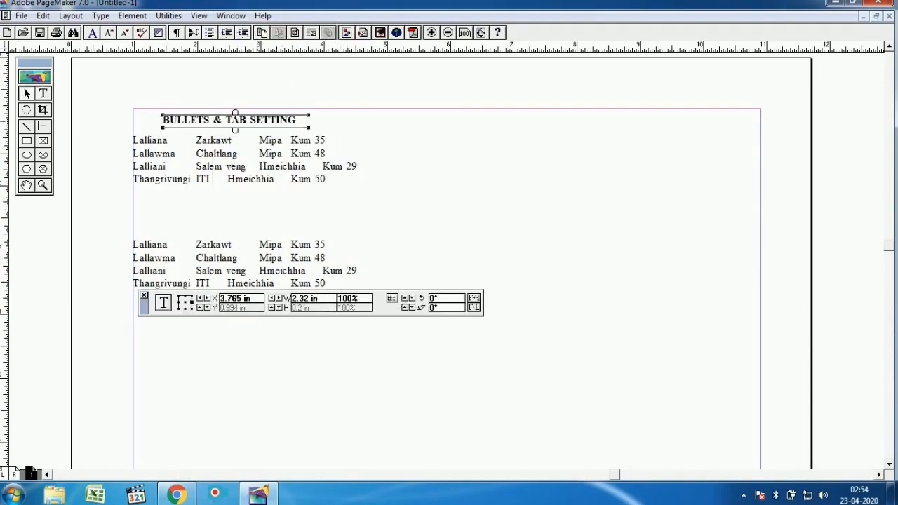
drag(309, 120, 302, 120)
Move the Control palette below the lists, copy the heading and place the pasted copy above the second list
drag(144, 308, 165, 411)
right_click(255, 119)
click(273, 141)
right_click(82, 223)
click(118, 255)
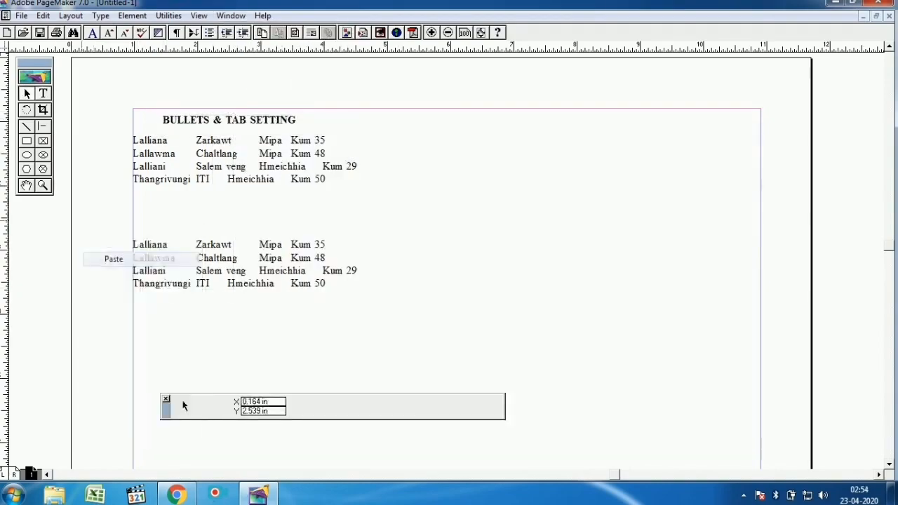
drag(151, 230, 225, 224)
Replace the word BULLETS in the second list's heading with NUMBERS
double_click(171, 221)
double_click(172, 221)
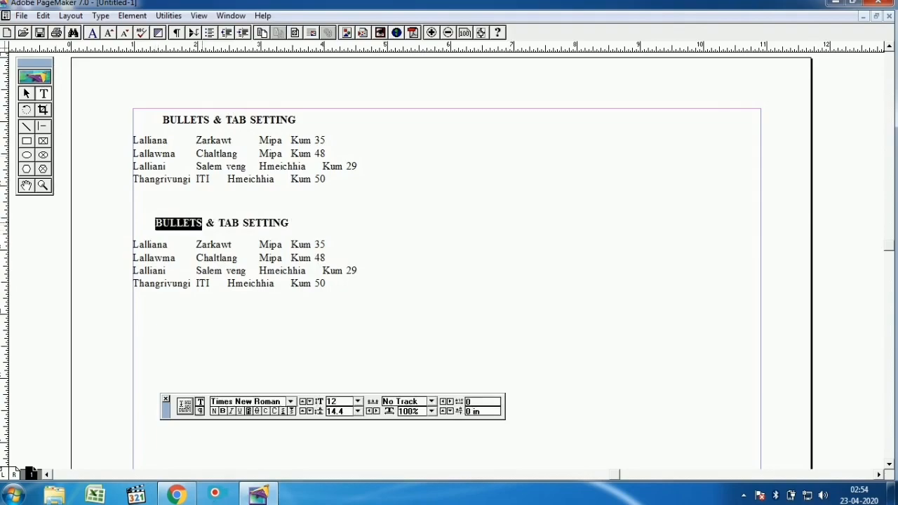
text(NUMBERS)
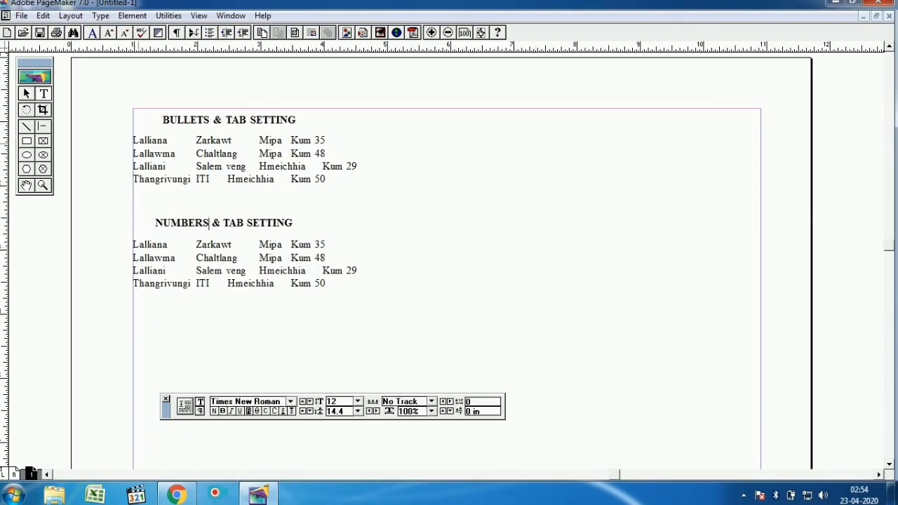
Add 12-point Wingdings pointing-hand bullets to the four selected lines of the first list
drag(133, 141, 325, 179)
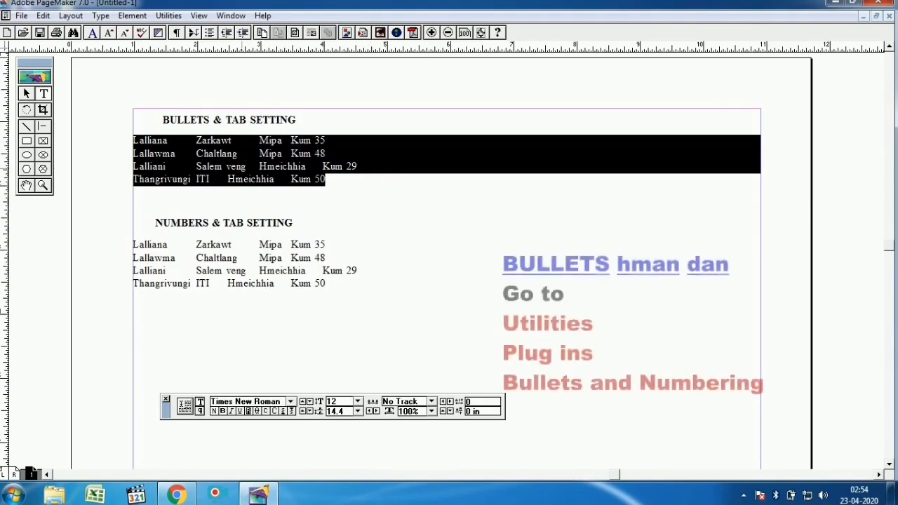
click(168, 15)
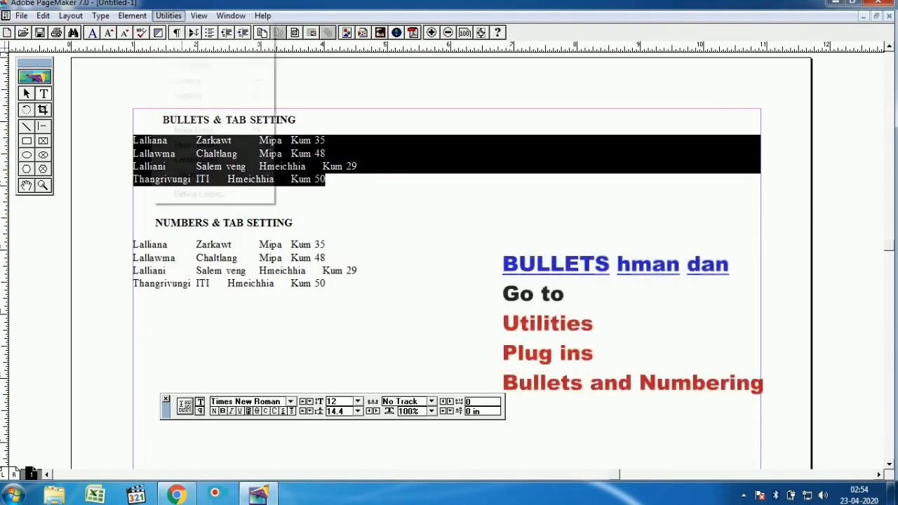
mouse_move(189, 31)
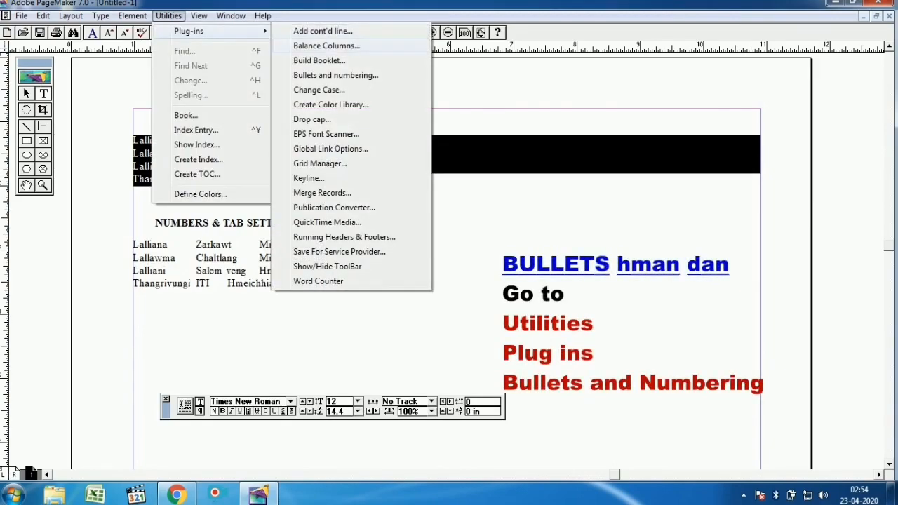
click(335, 75)
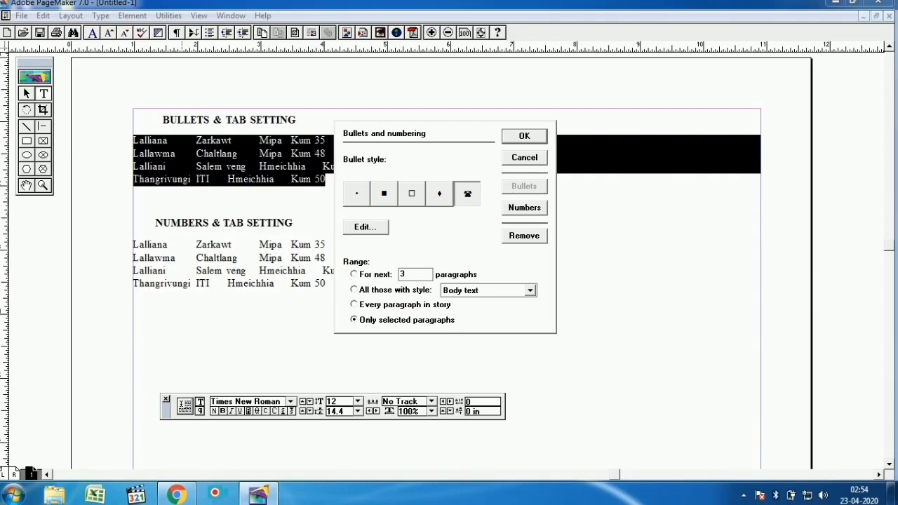
click(366, 227)
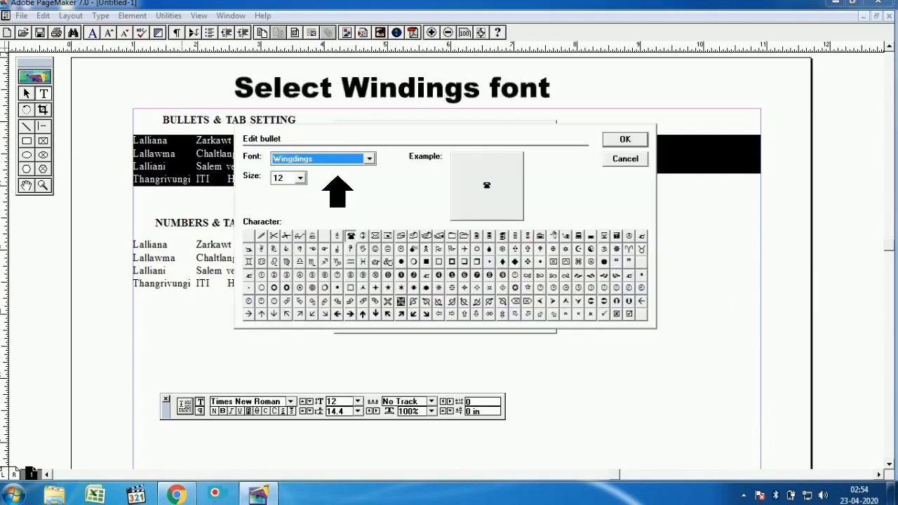
click(350, 236)
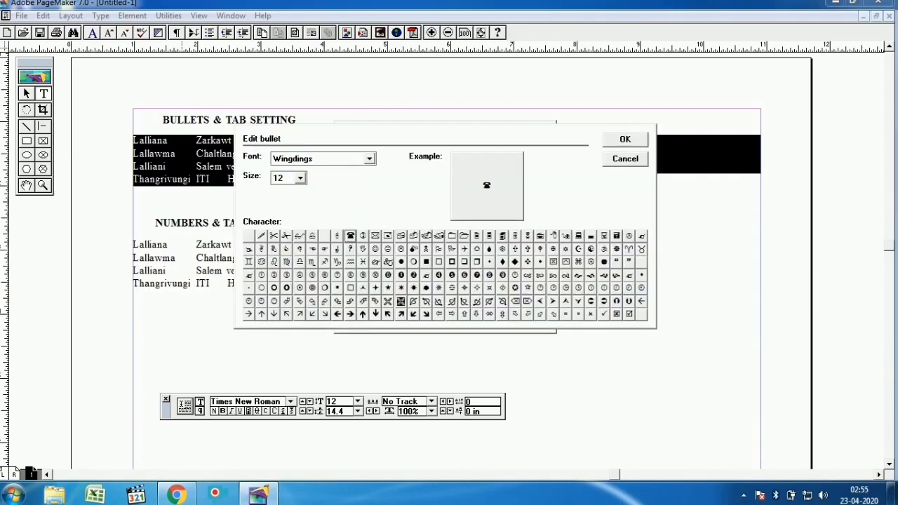
click(324, 249)
click(625, 139)
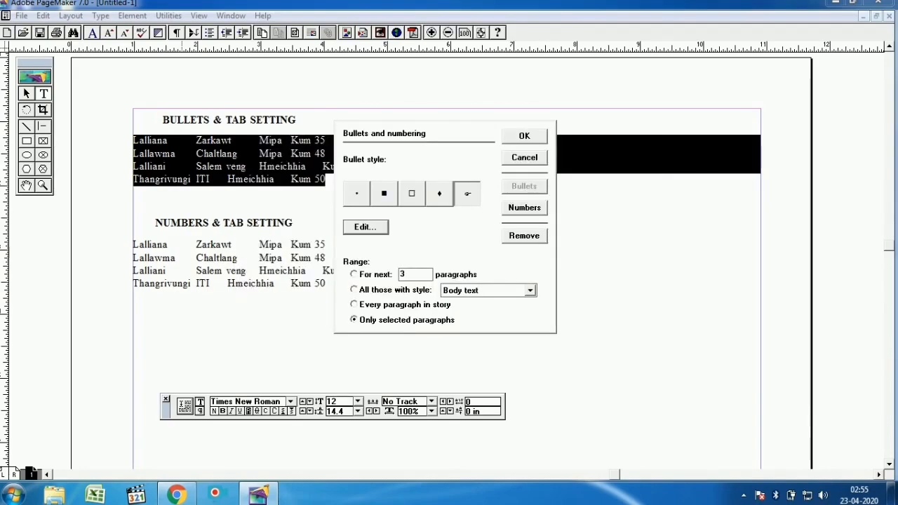
key(Return)
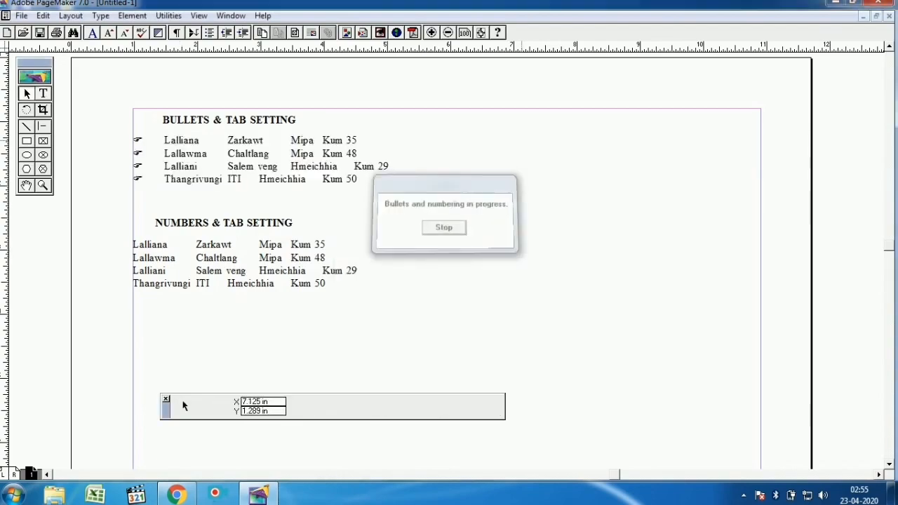
Number the four lines of the second list with Arabic numerals, starting at 1 with no separator, for only the selected paragraphs
click(44, 94)
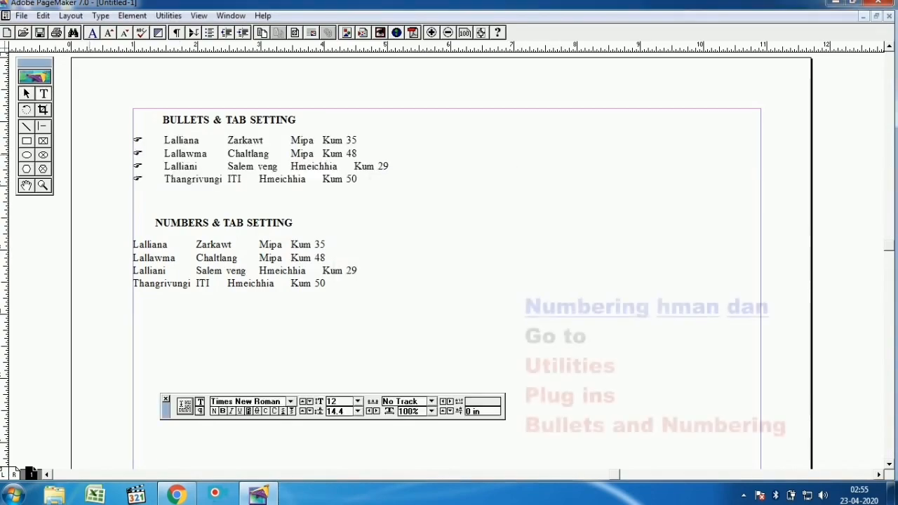
drag(133, 245, 358, 284)
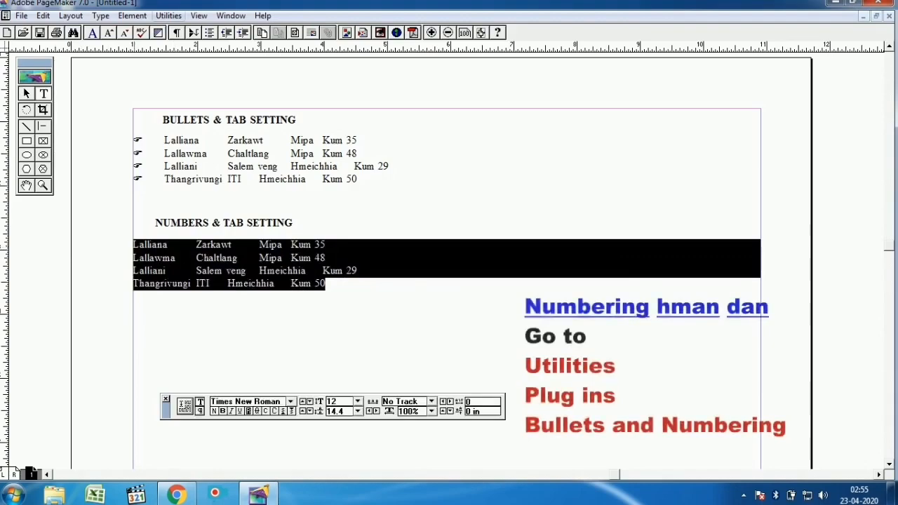
click(231, 15)
click(168, 15)
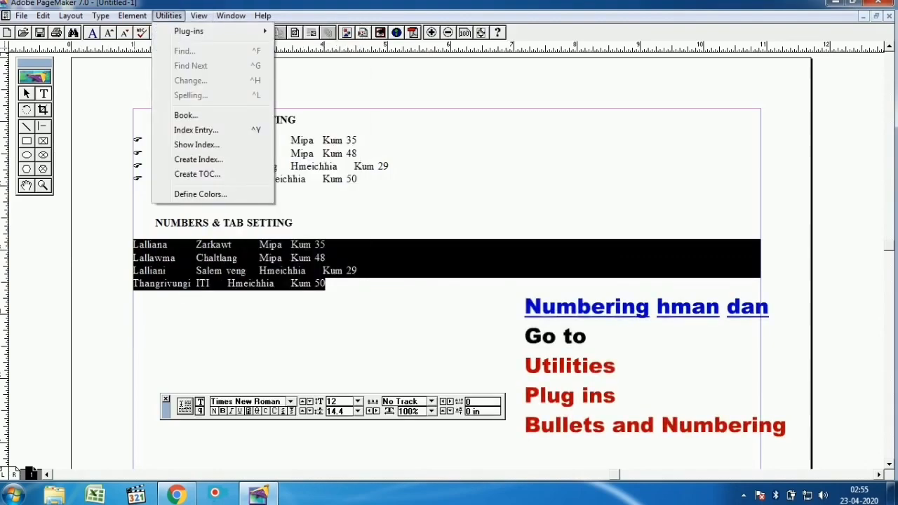
mouse_move(210, 31)
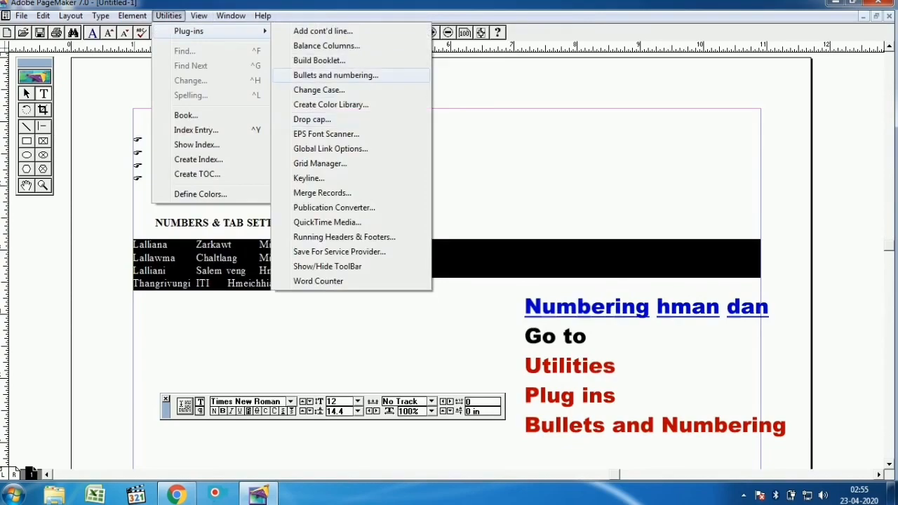
click(335, 75)
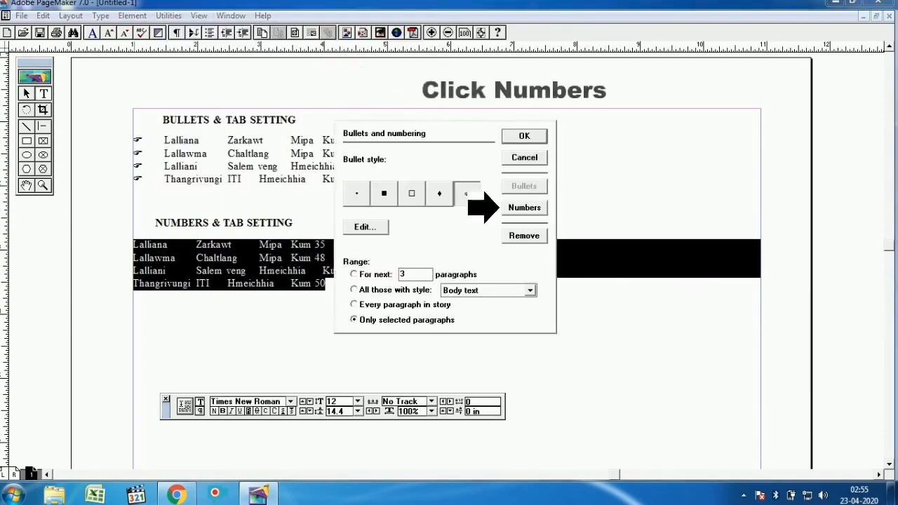
click(524, 208)
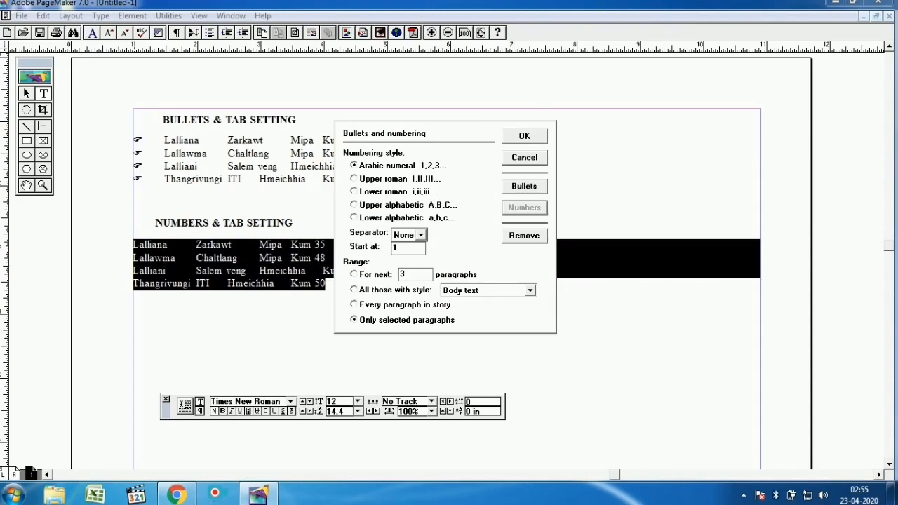
click(354, 179)
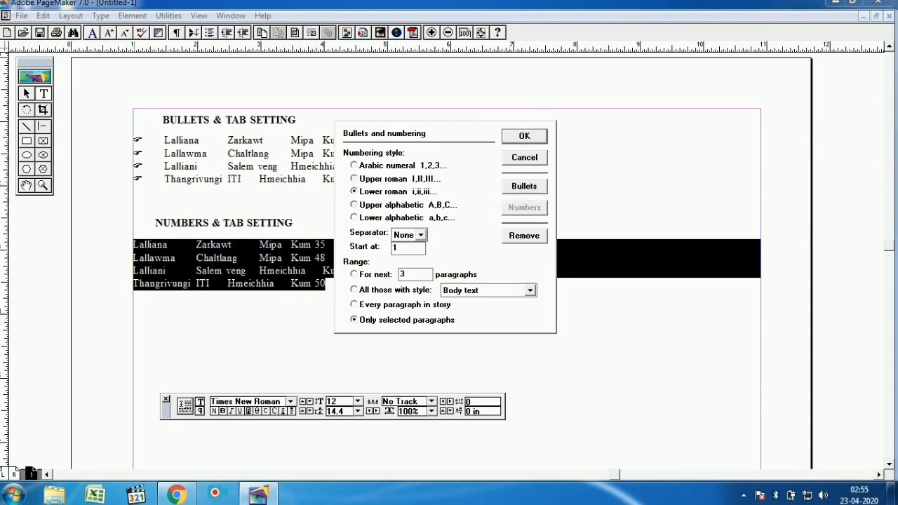
click(355, 204)
click(354, 166)
key(Return)
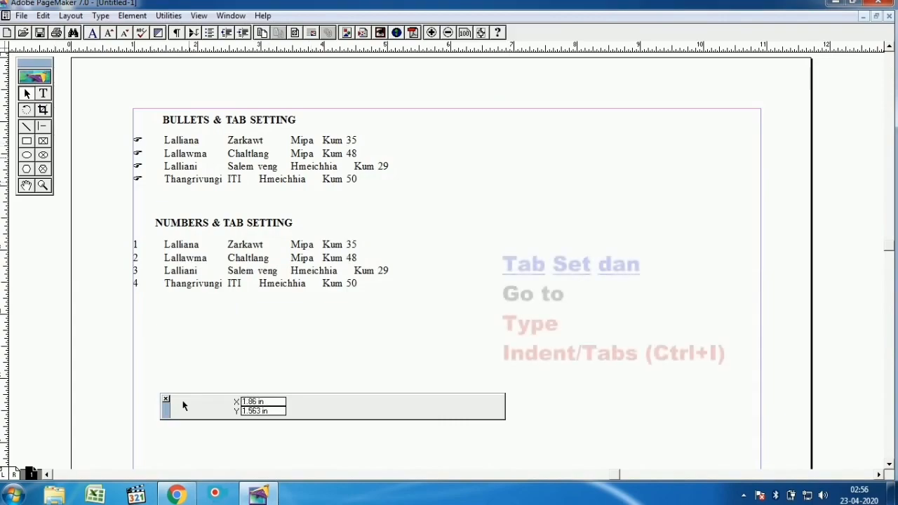
Set left-aligned tab stops at about 0.555 and 2.063 inches for the whole bulleted list and apply them
click(44, 93)
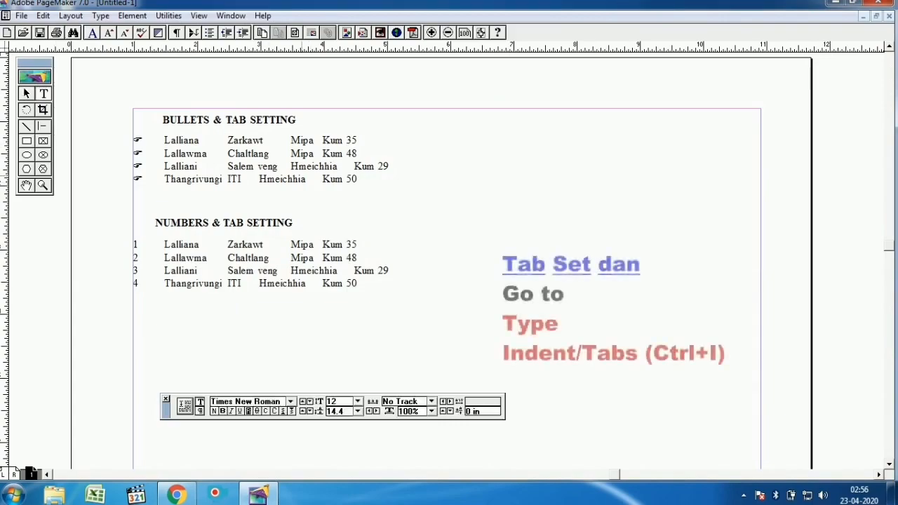
drag(134, 141, 357, 180)
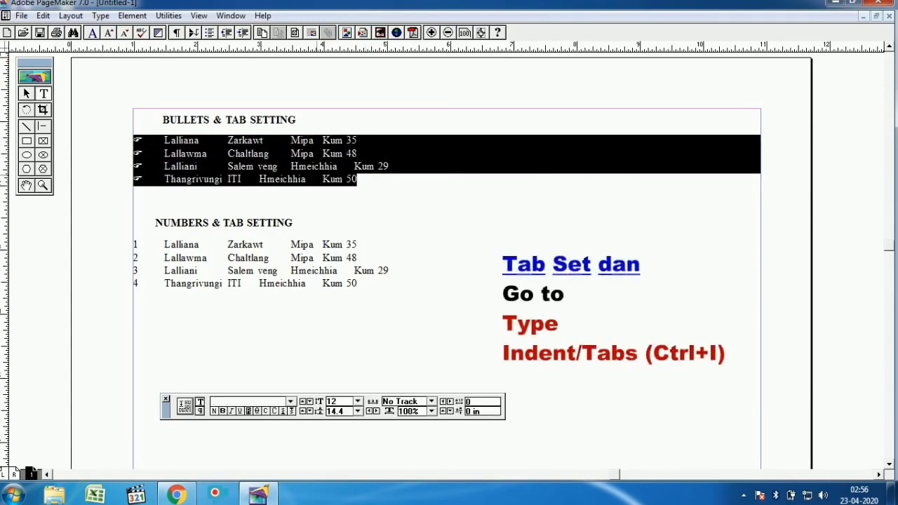
click(100, 15)
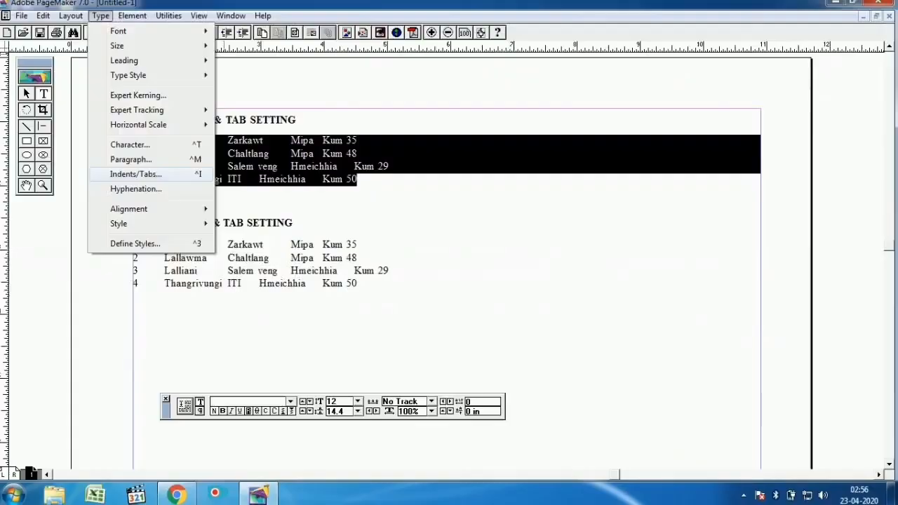
click(150, 175)
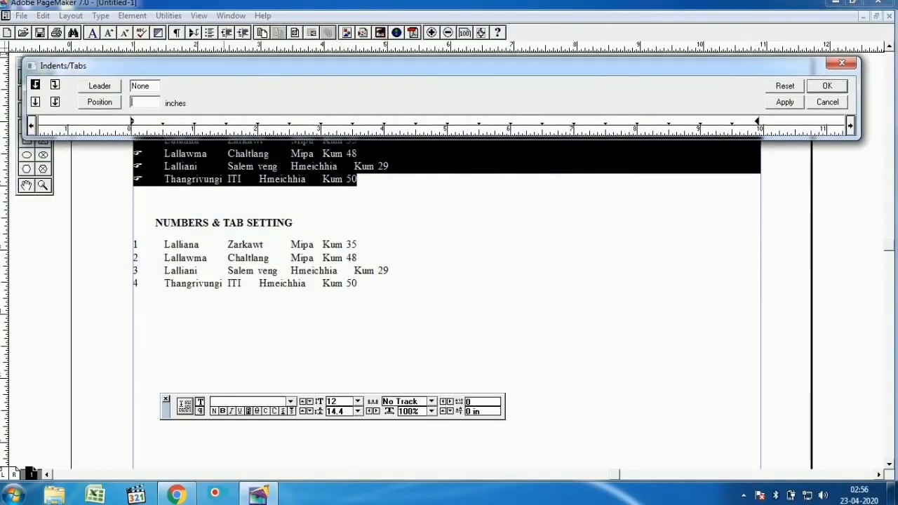
drag(442, 57, 443, 53)
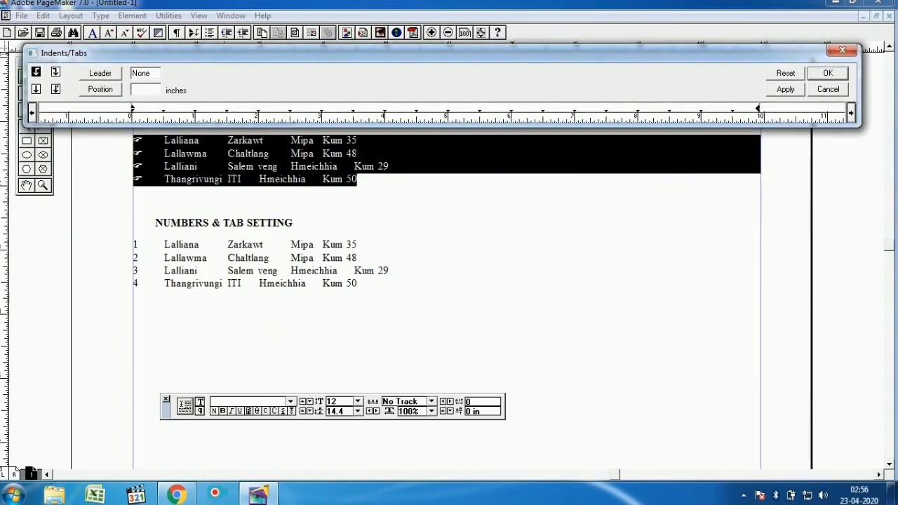
click(166, 108)
click(785, 89)
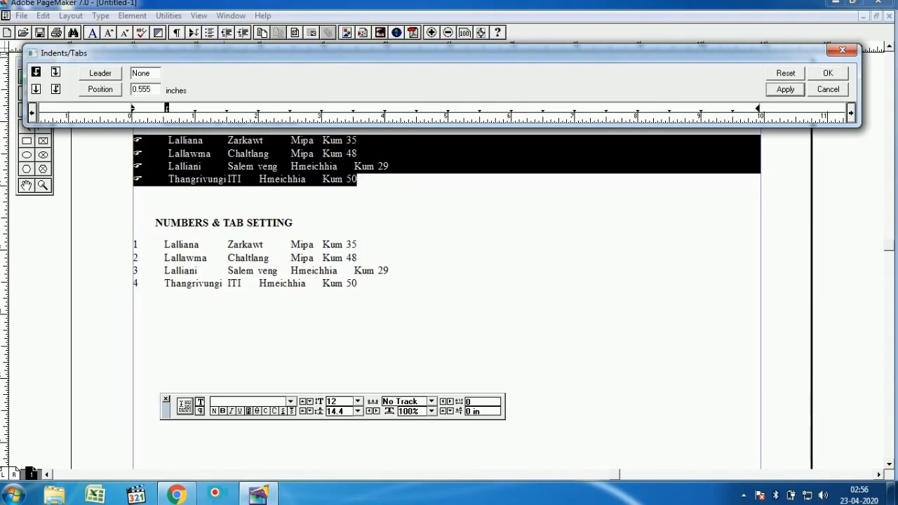
click(261, 109)
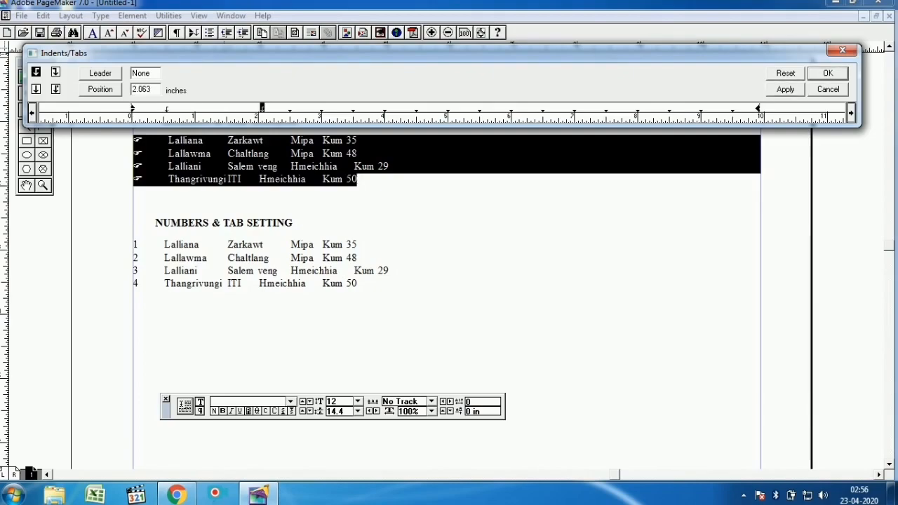
click(785, 89)
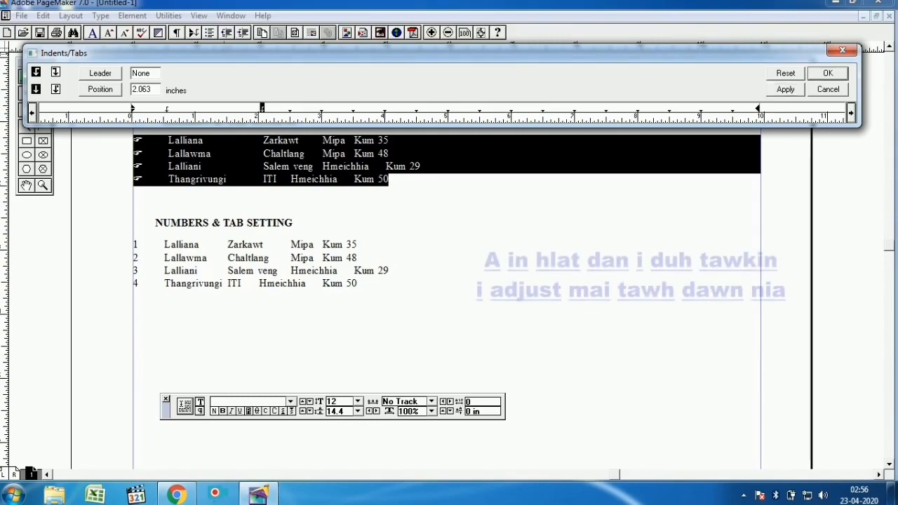
Try centre alignment on the bulleted list's 2.063-inch tab stop and switch the stop back to left alignment
click(36, 89)
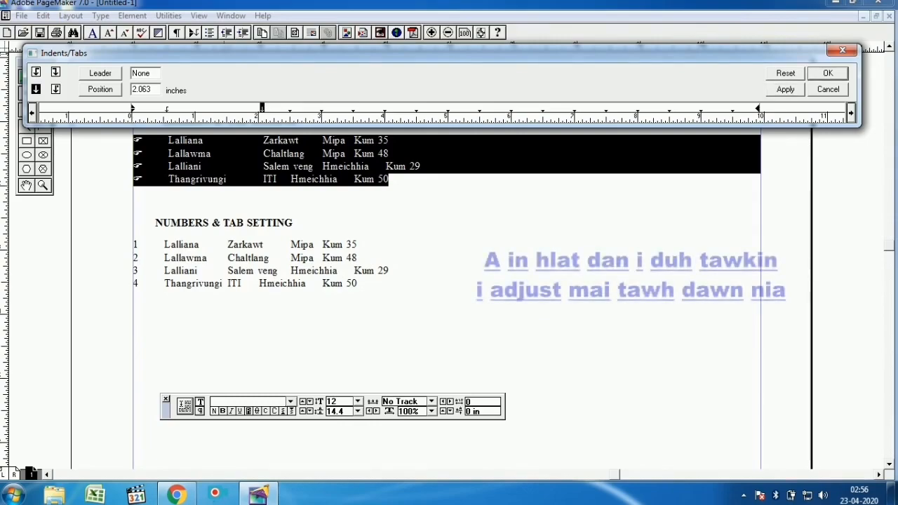
click(35, 72)
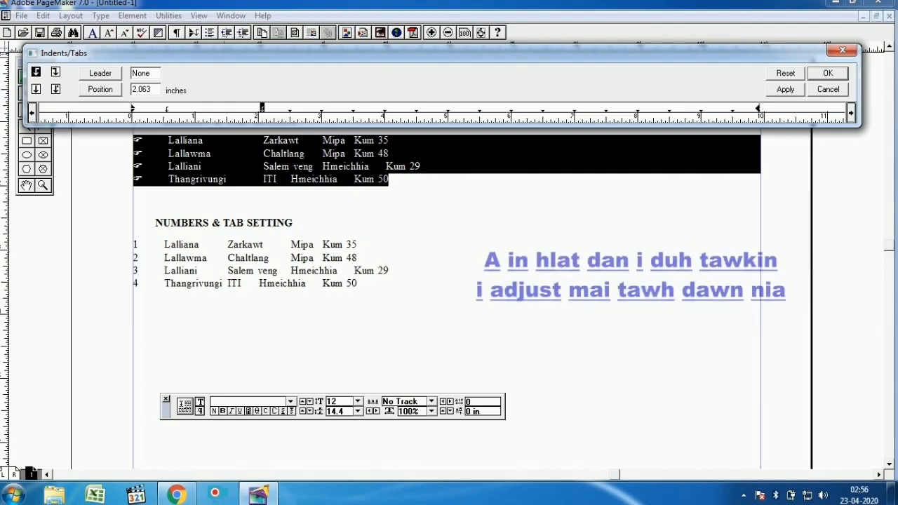
click(35, 89)
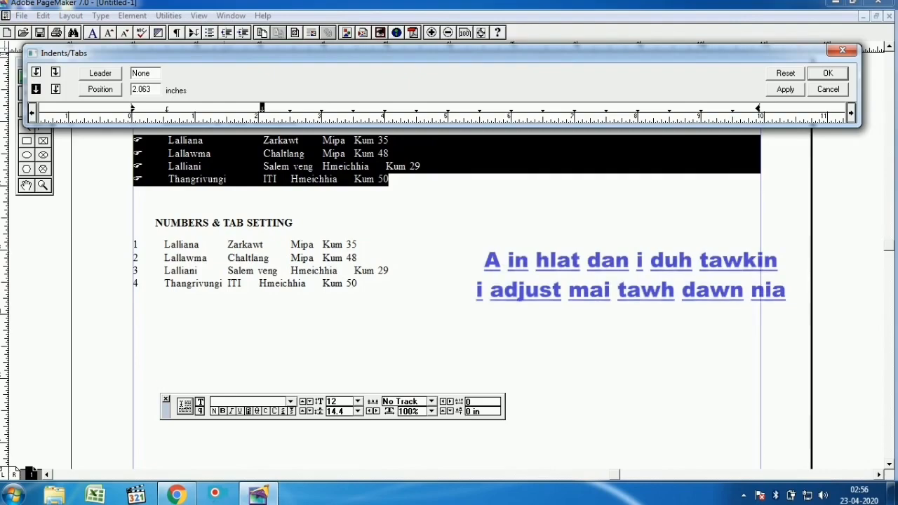
click(785, 89)
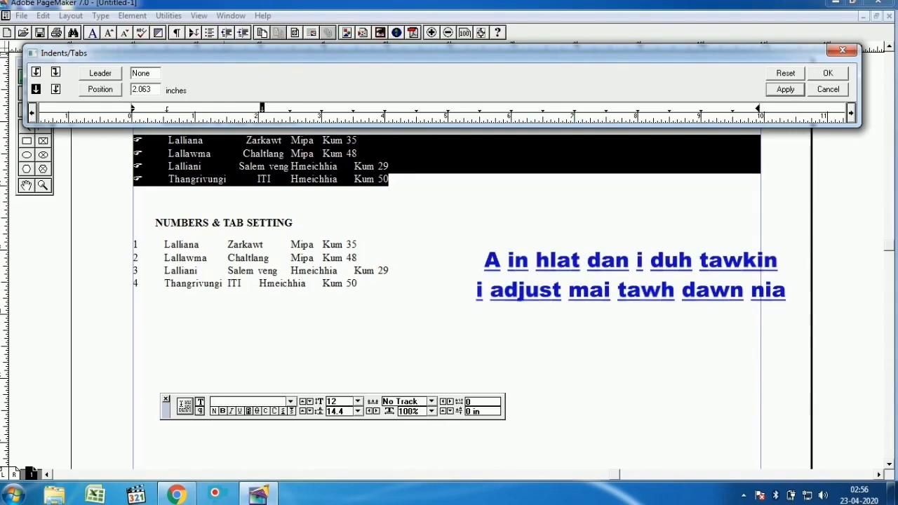
click(36, 73)
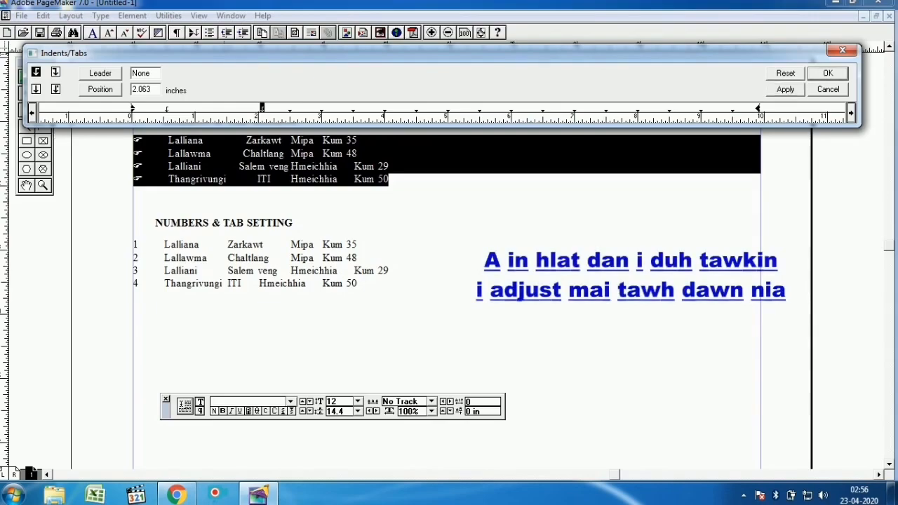
Add a tab stop at about 3.594 inches, make it right-aligned, and apply another right-aligned stop at about 6.438 inches
click(359, 108)
click(784, 89)
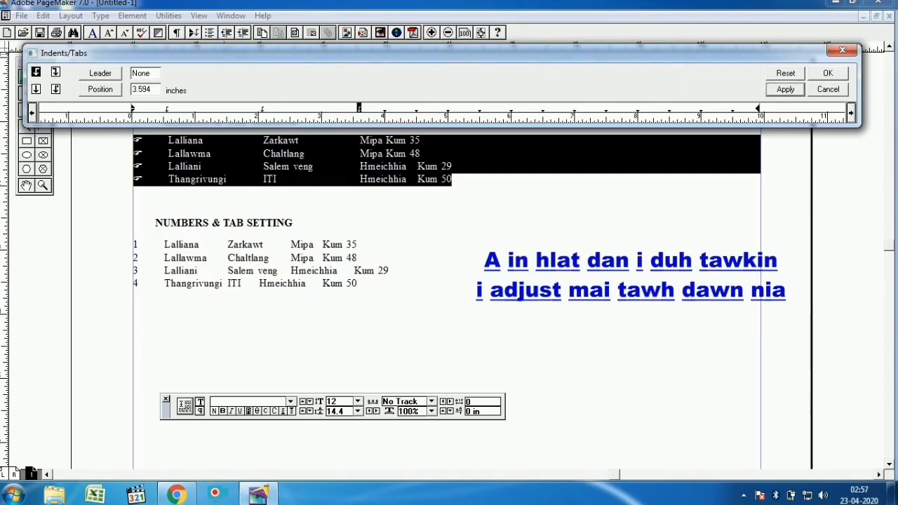
click(56, 73)
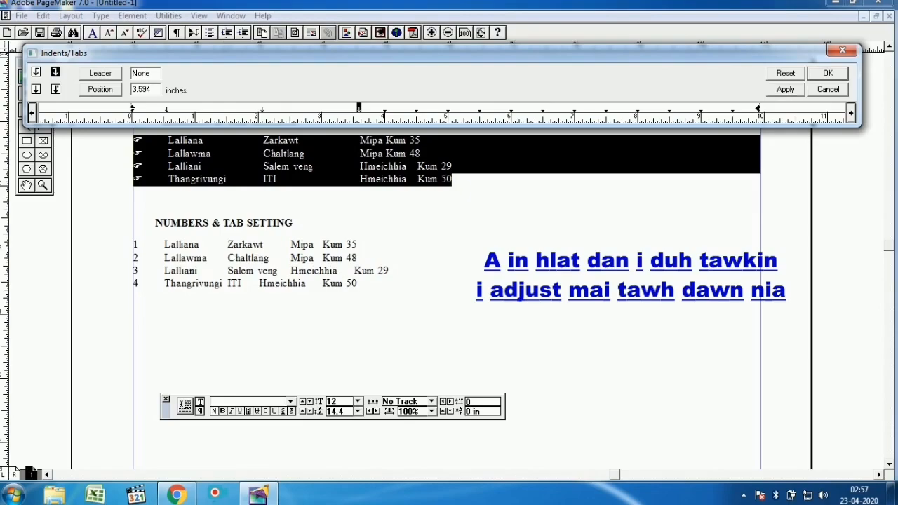
drag(359, 107, 539, 107)
click(785, 90)
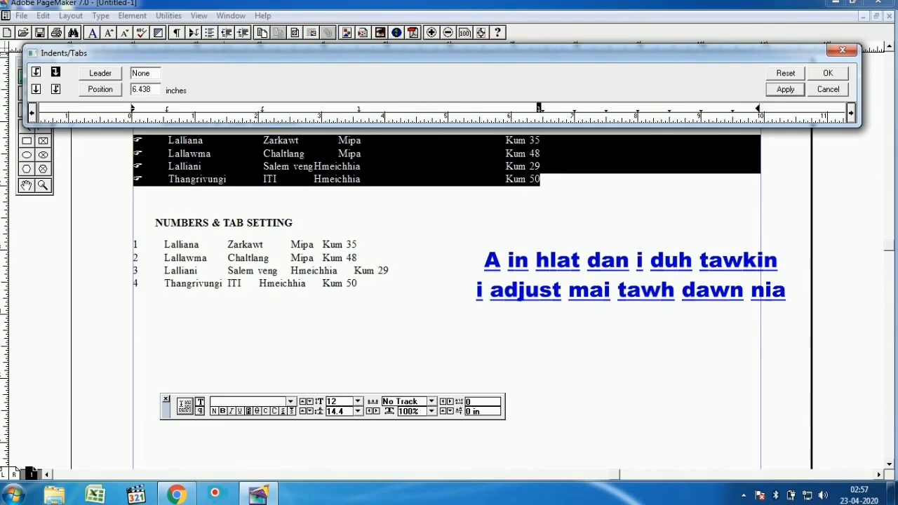
Move the bulleted list's third, right-aligned tab stop to 4.031, 4.281 and finally 4.844 inches, applying each position
click(358, 108)
drag(358, 108, 386, 108)
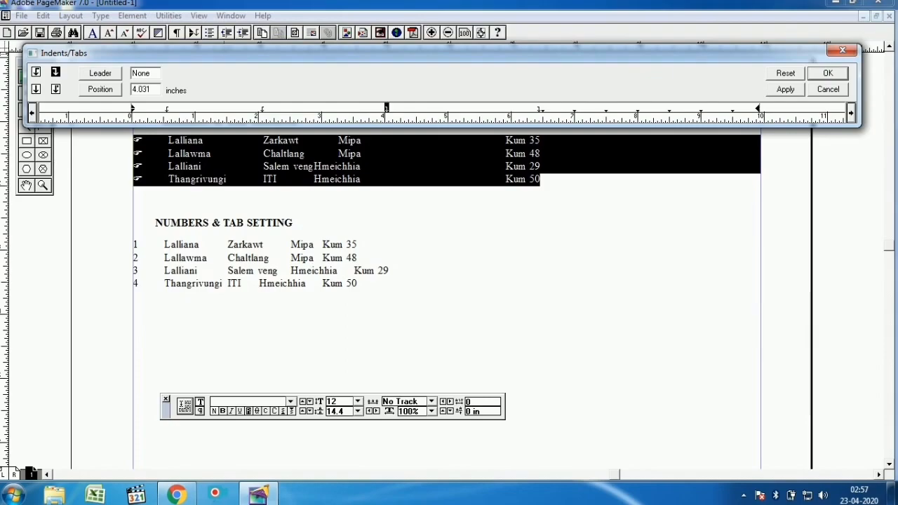
click(785, 89)
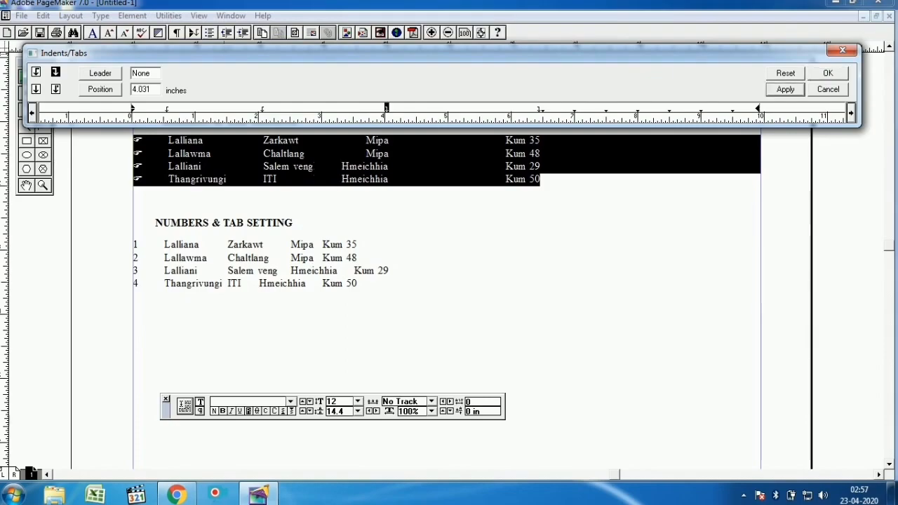
drag(386, 108, 391, 141)
click(402, 109)
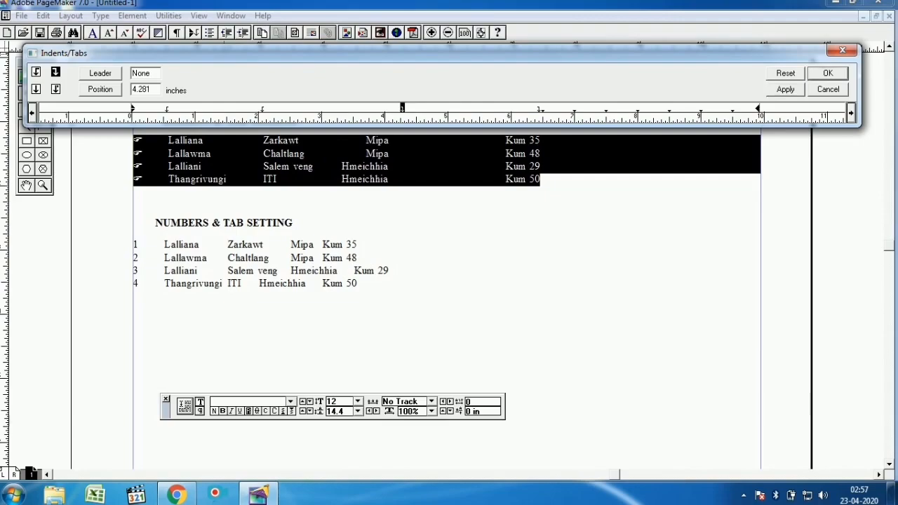
click(784, 89)
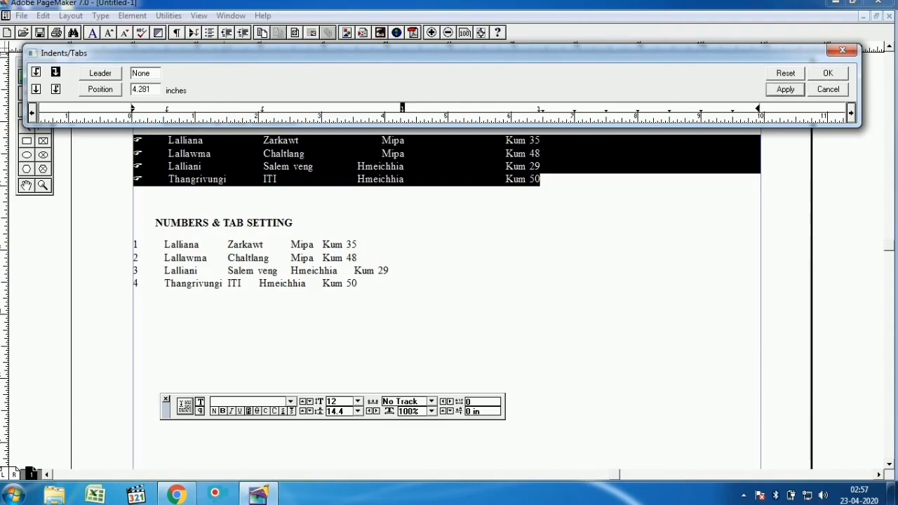
drag(402, 109, 438, 108)
click(785, 90)
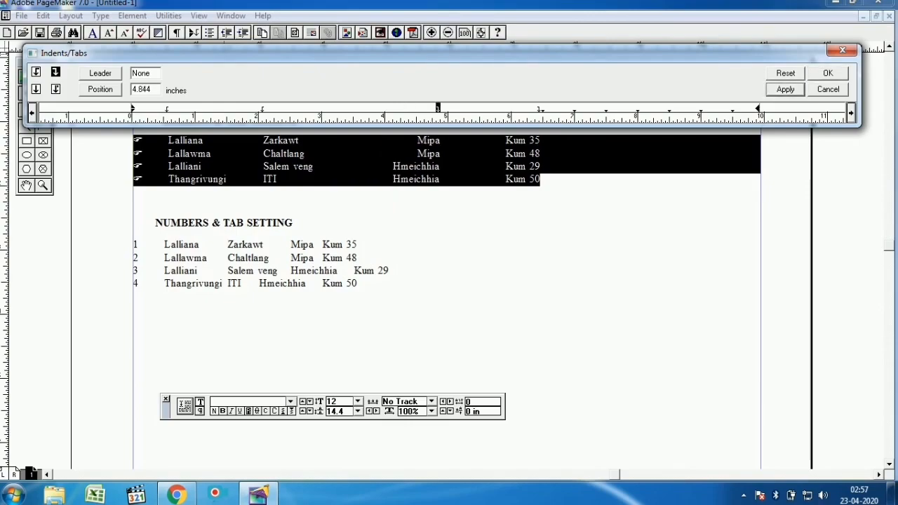
Move the bulleted list's last right-aligned tab stop to 7.5 inches and accept the tab settings
drag(438, 109, 605, 109)
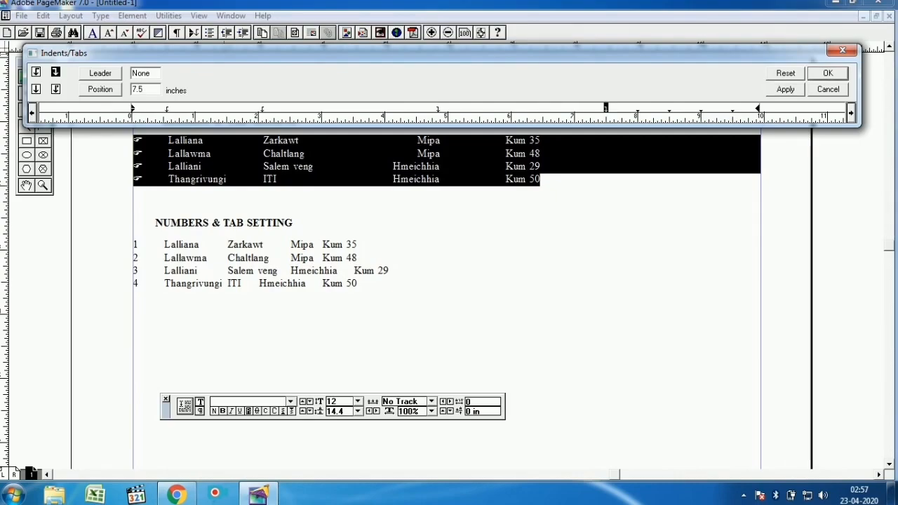
click(785, 89)
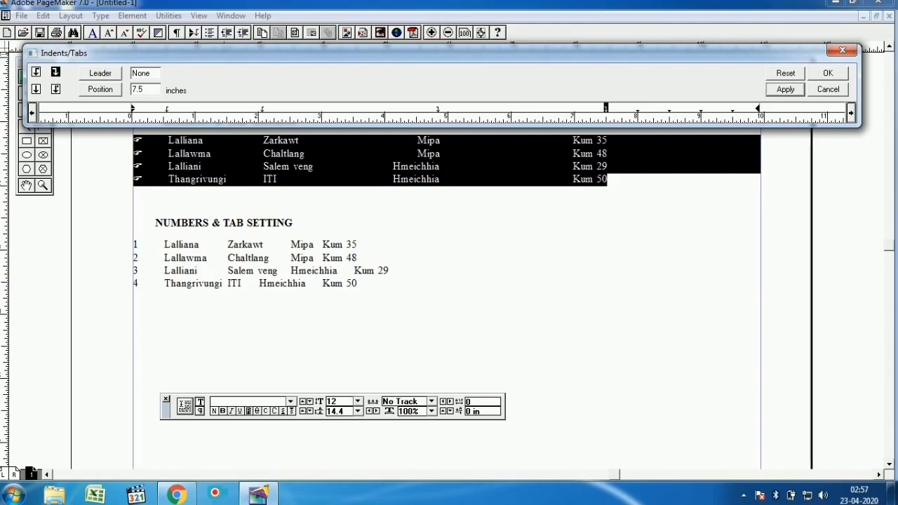
click(828, 73)
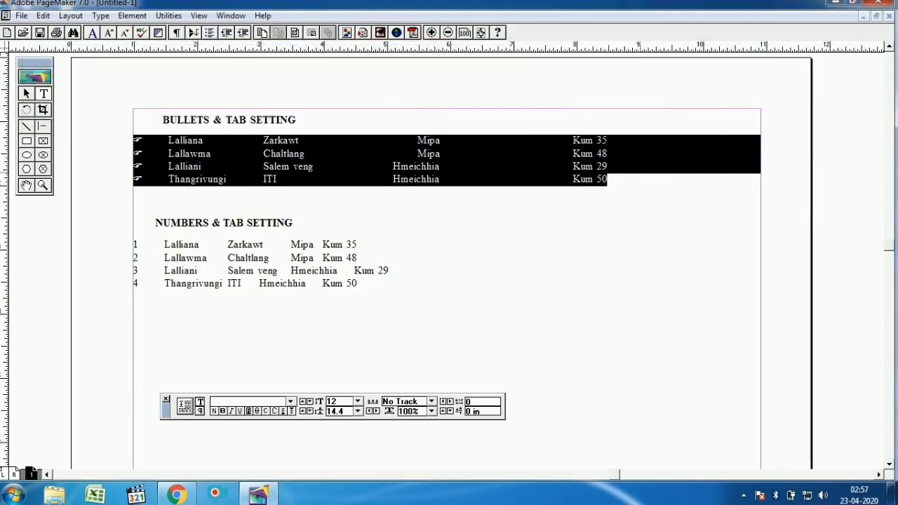
Add a tab-separated fifth column to the bulleted list with the values 2.5, 3.6, 6.5 and 8.5
click(708, 143)
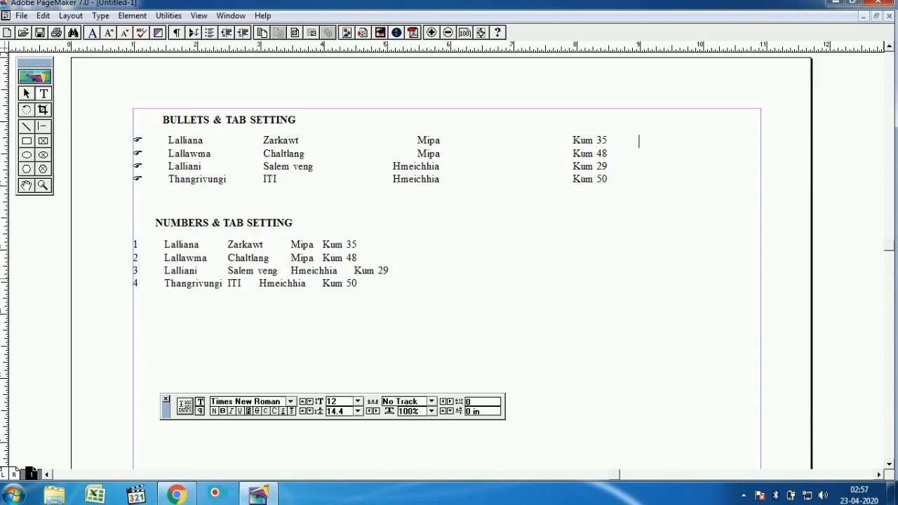
text(2.5)
key(Down)
key(Tab)
text(3.6)
key(Down)
key(Tab)
text(6.5)
key(Down)
key(Tab)
text(8.5)
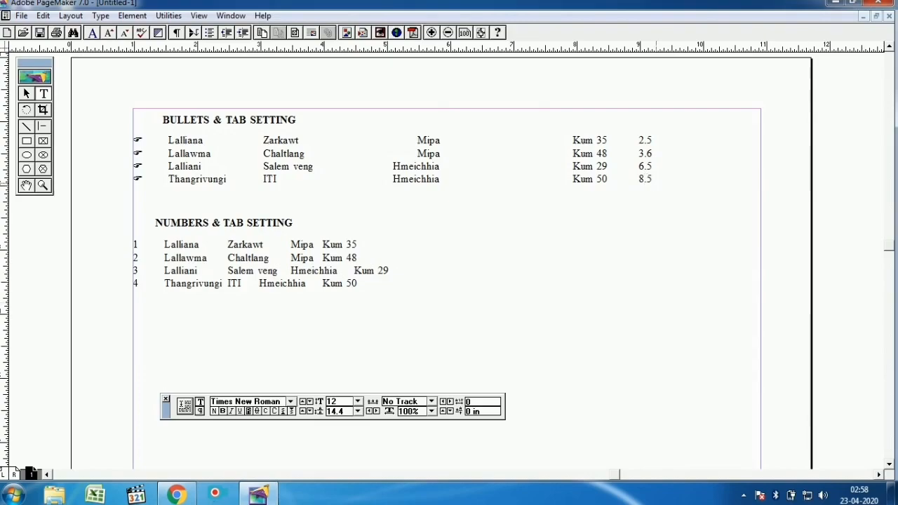
Set a decimal tab stop at about 9.149 inches for the whole bulleted list and accept it
drag(655, 180, 90, 142)
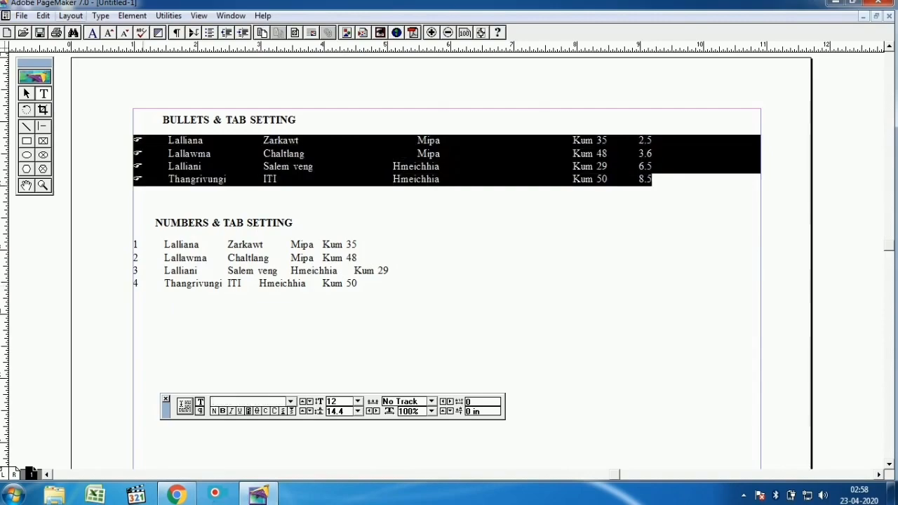
click(100, 16)
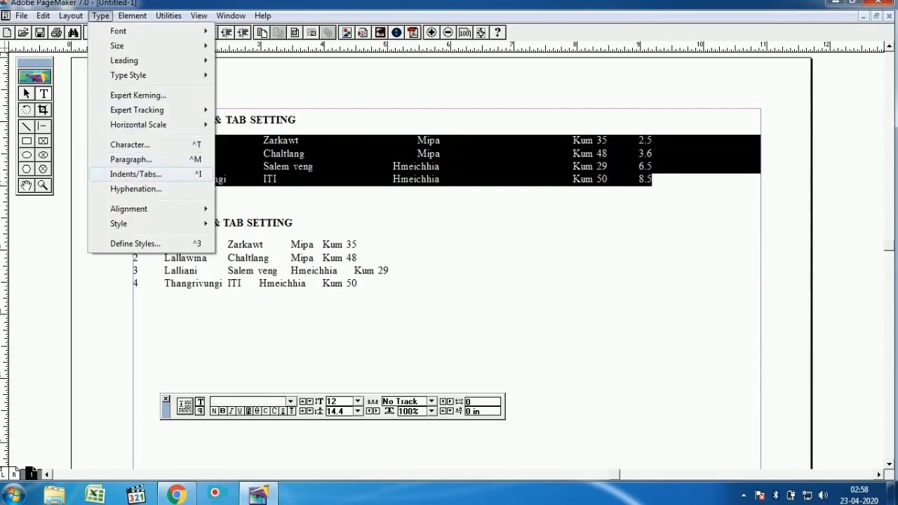
click(136, 174)
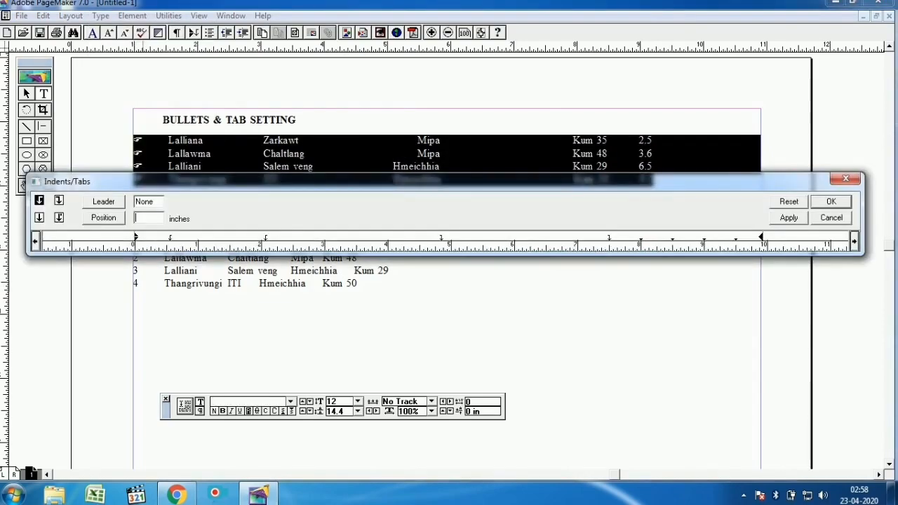
drag(168, 182, 164, 52)
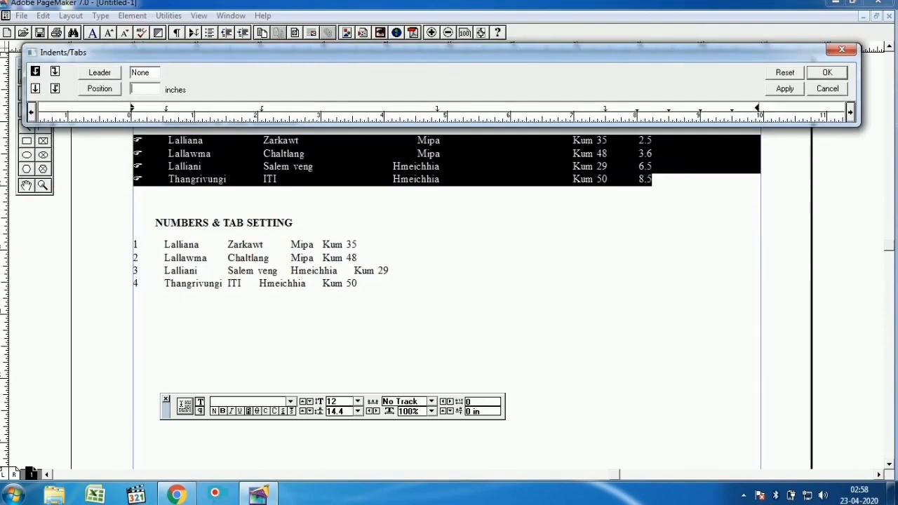
click(55, 88)
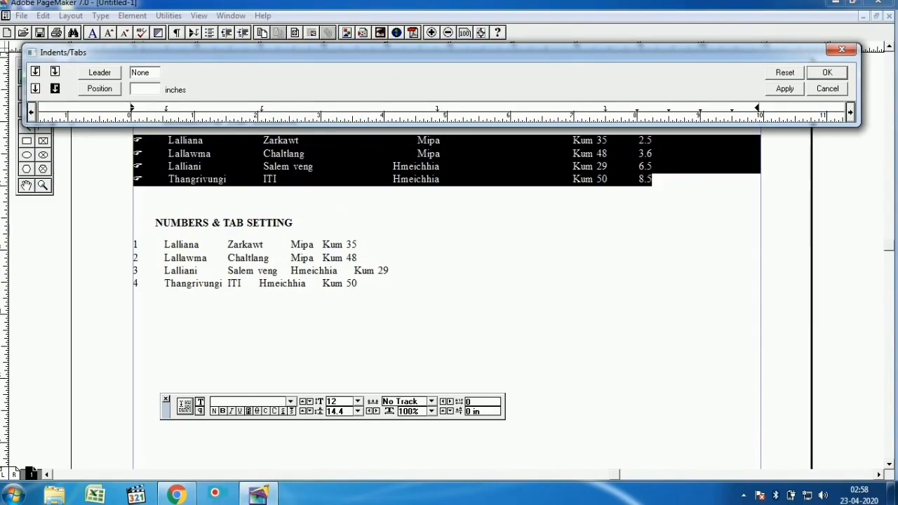
click(708, 109)
click(784, 89)
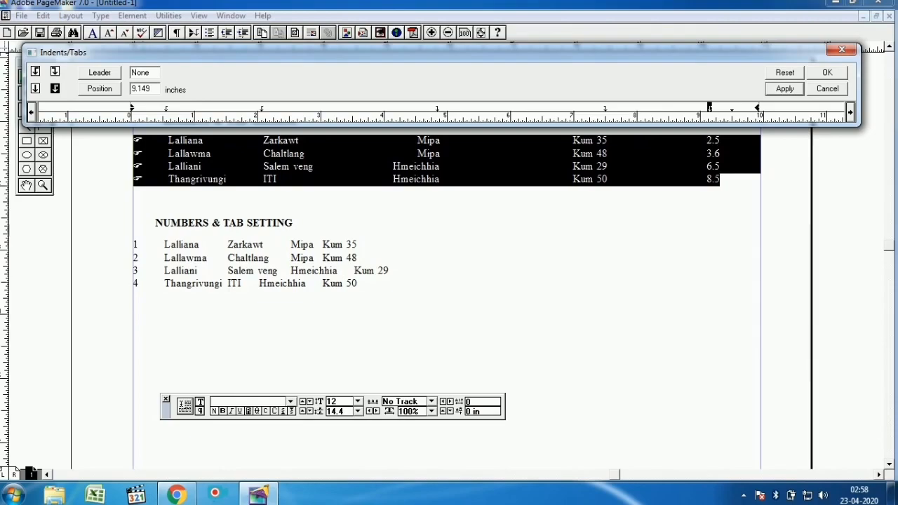
click(827, 73)
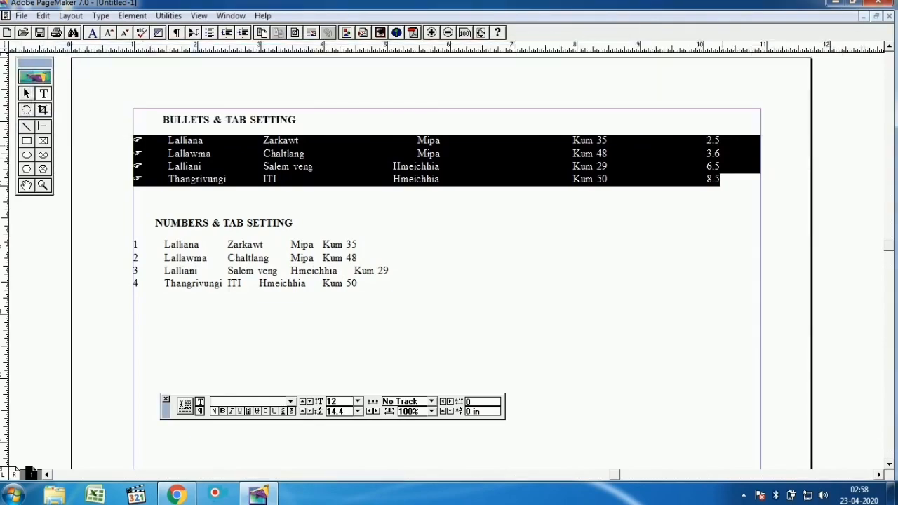
Extend the decimal values in the bulleted list's first two rows to 2.55 and 3.6666
click(716, 142)
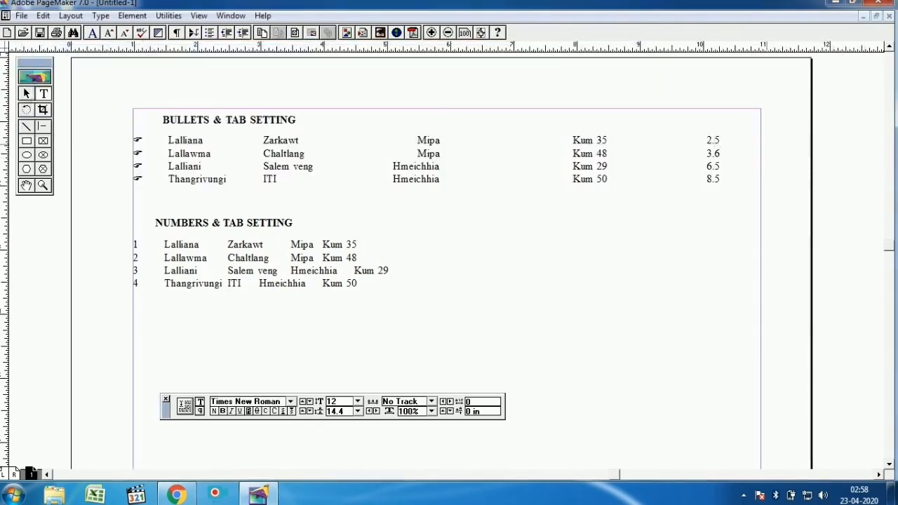
text(5)
click(724, 156)
text(666)
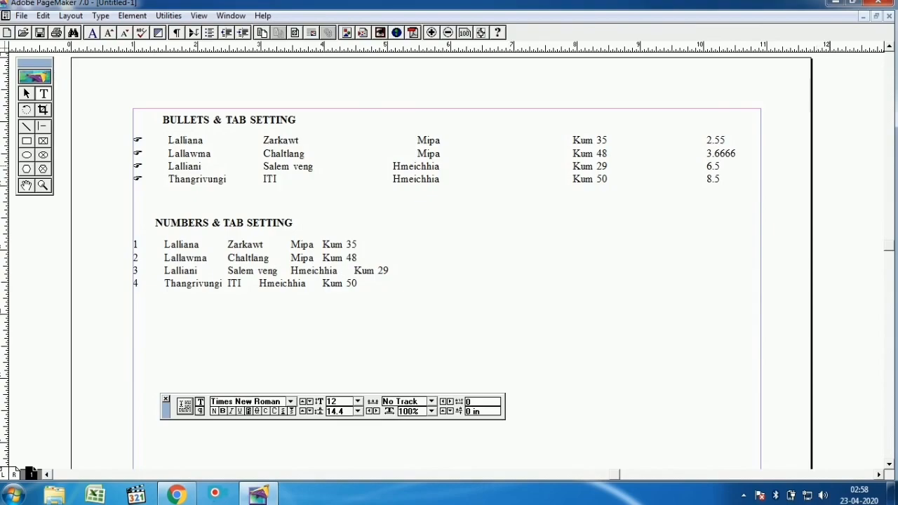
Move the bulleted list's decimal tab stop to 9 inches and accept the change
drag(721, 179, 133, 140)
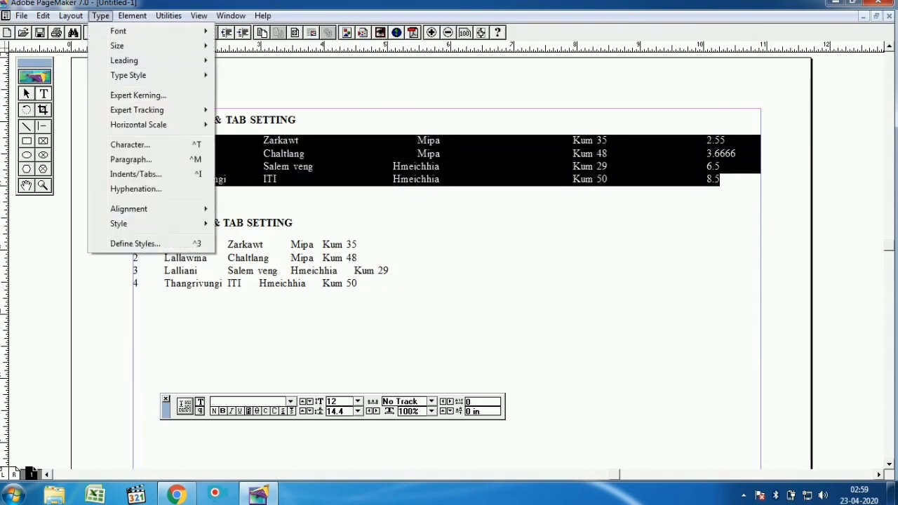
click(199, 174)
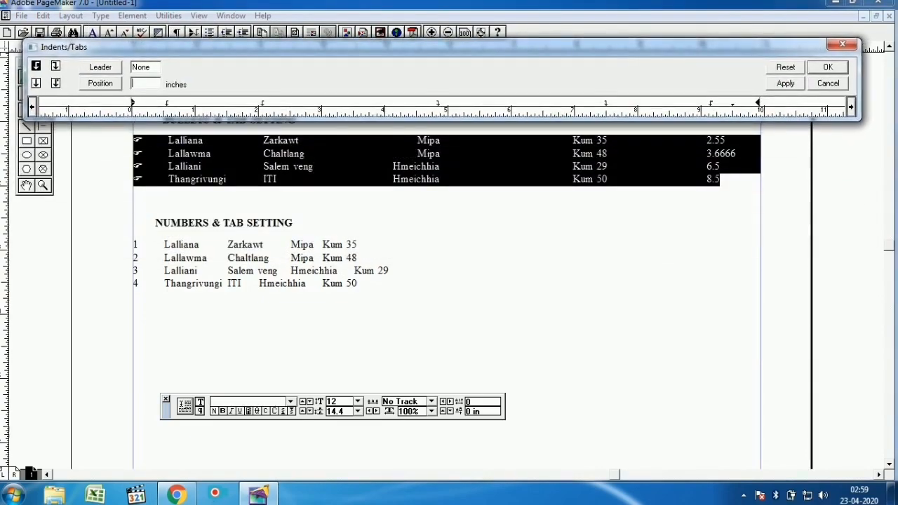
click(710, 103)
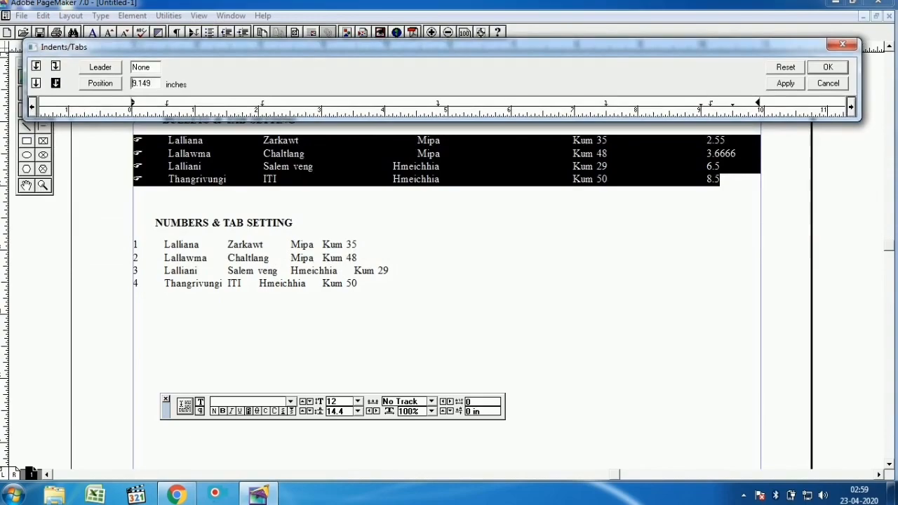
drag(710, 103, 701, 103)
click(700, 103)
click(785, 82)
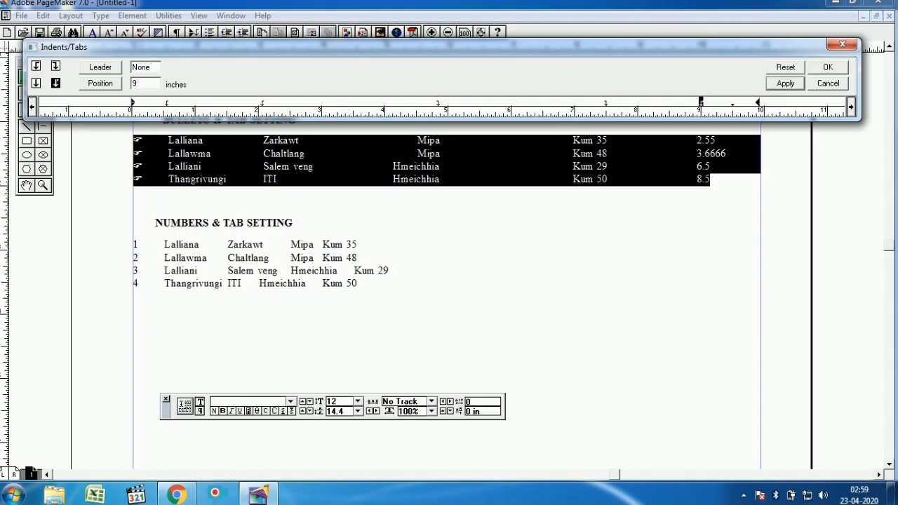
key(Return)
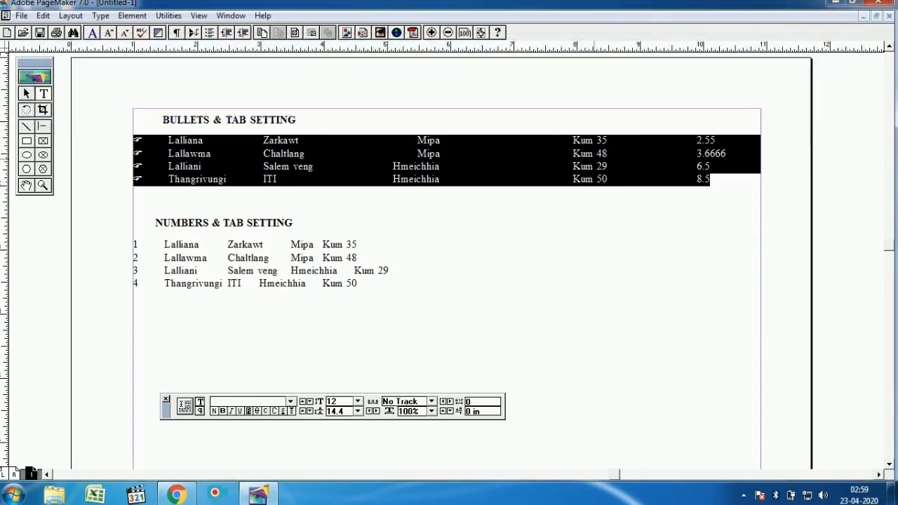
click(587, 153)
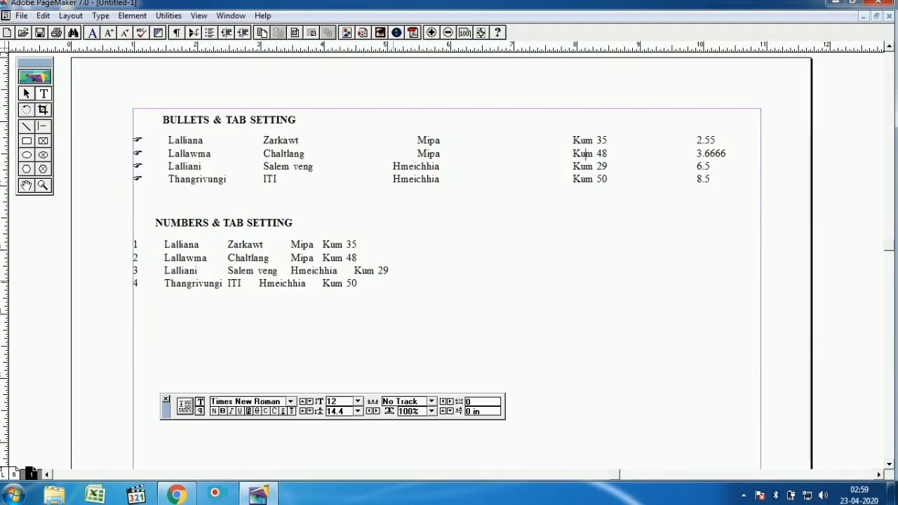
Give the whole numbered list a left-aligned tab stop near 0.5 inches and a centre-aligned stop near 2.4 inches
drag(357, 283, 133, 244)
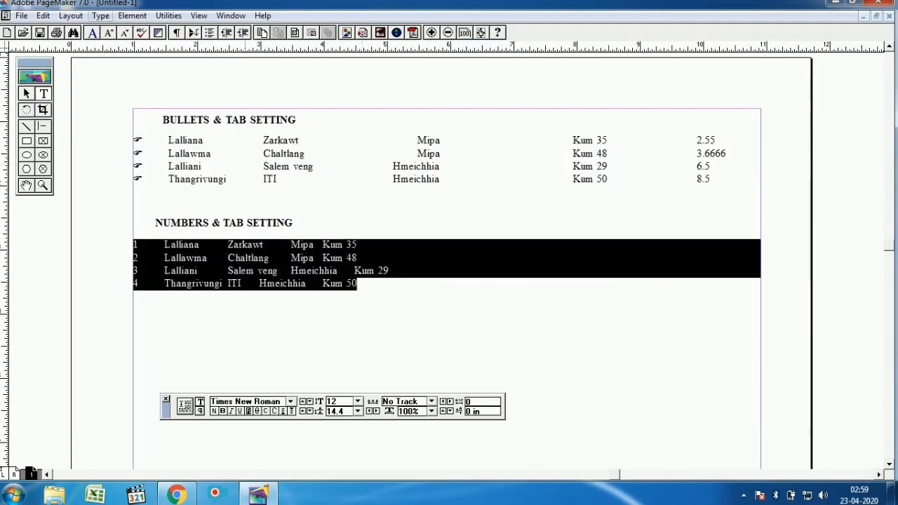
click(100, 16)
click(135, 174)
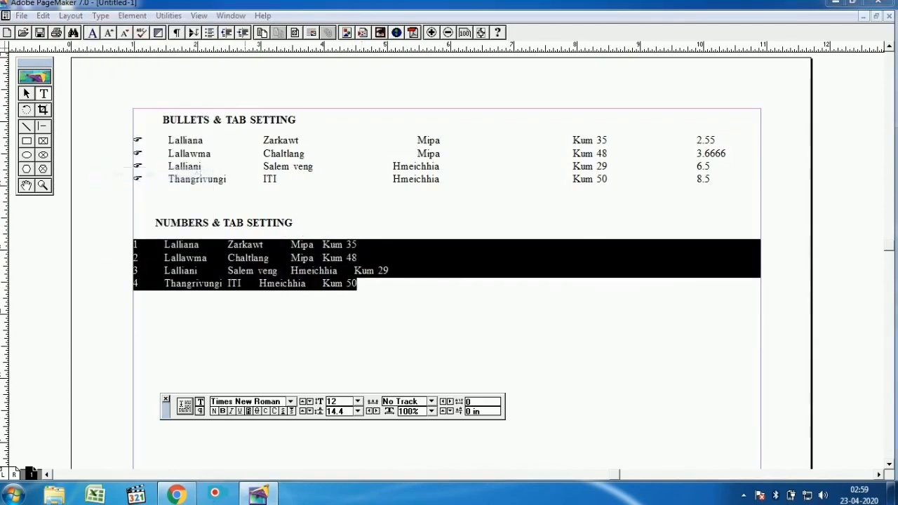
drag(135, 168, 132, 153)
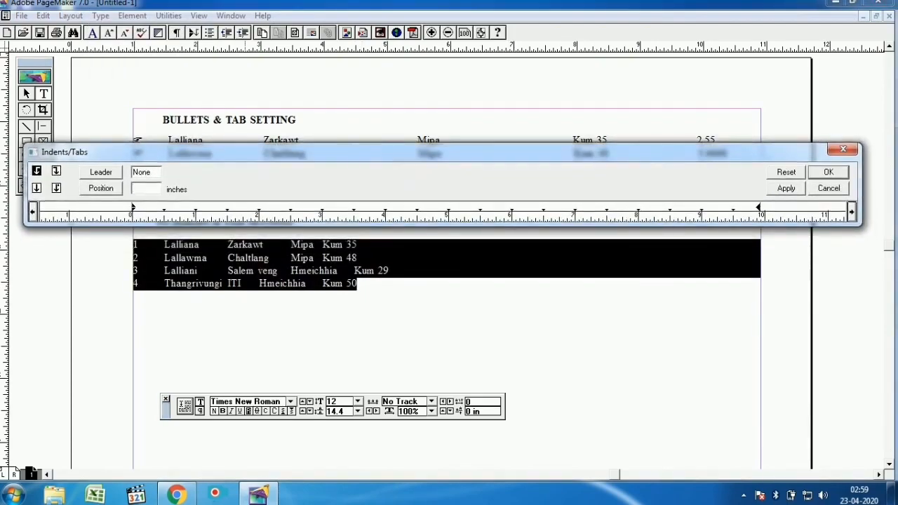
click(166, 209)
drag(166, 208, 287, 208)
click(56, 171)
click(37, 188)
Add right-aligned tab stops at about 4.281 and 7.313 inches to the numbered list and apply them
click(402, 208)
click(57, 171)
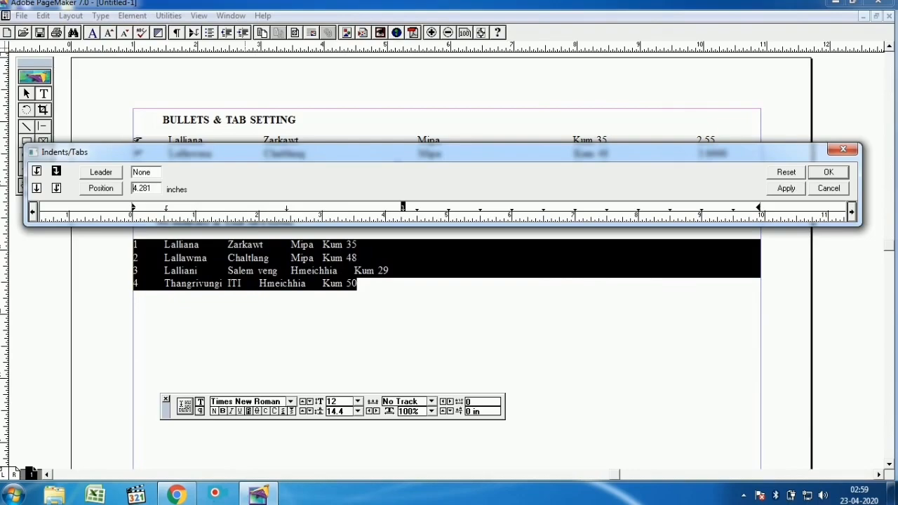
drag(402, 208, 594, 207)
click(786, 188)
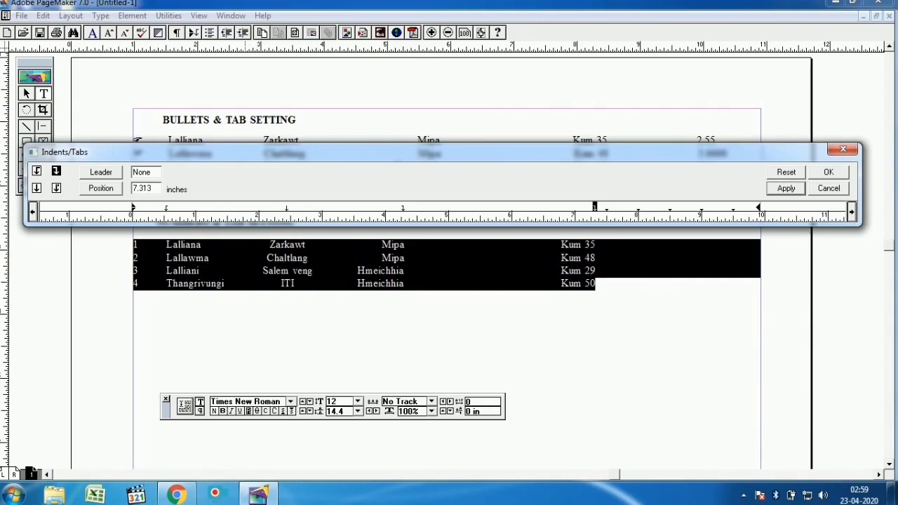
Change the numbered list's 4.281-inch tab stop to centre alignment and its 7.313-inch stop to left alignment, and accept
click(403, 207)
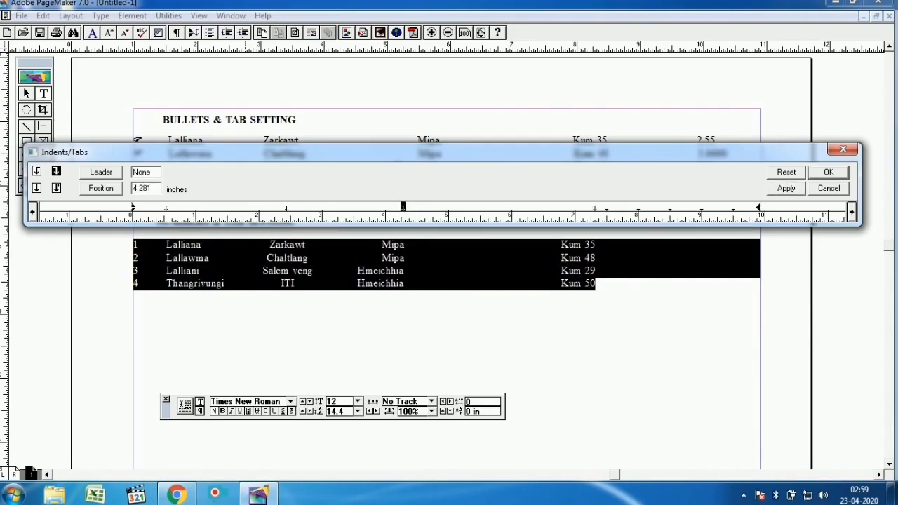
click(37, 188)
click(594, 207)
click(37, 171)
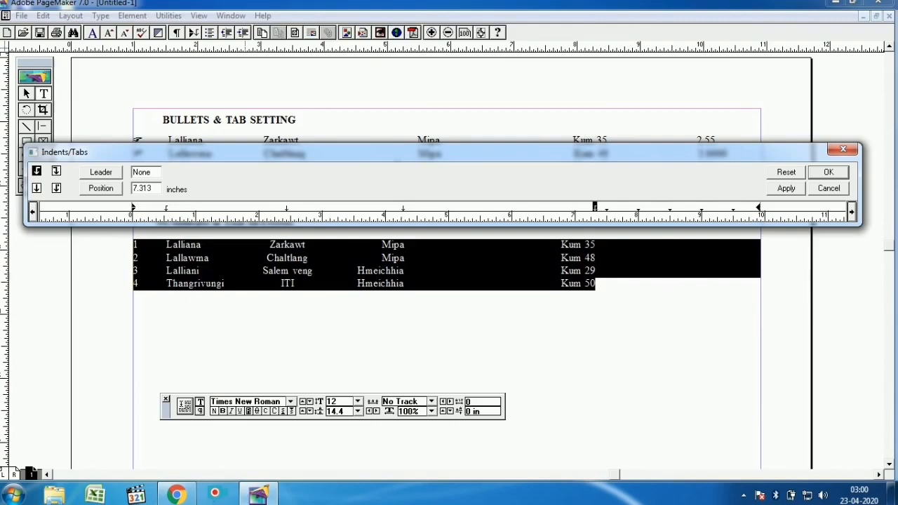
click(785, 188)
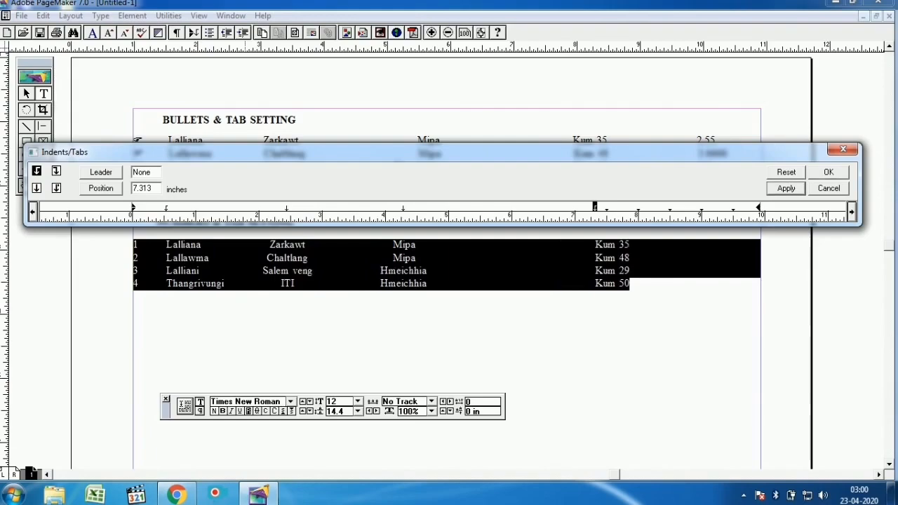
key(Return)
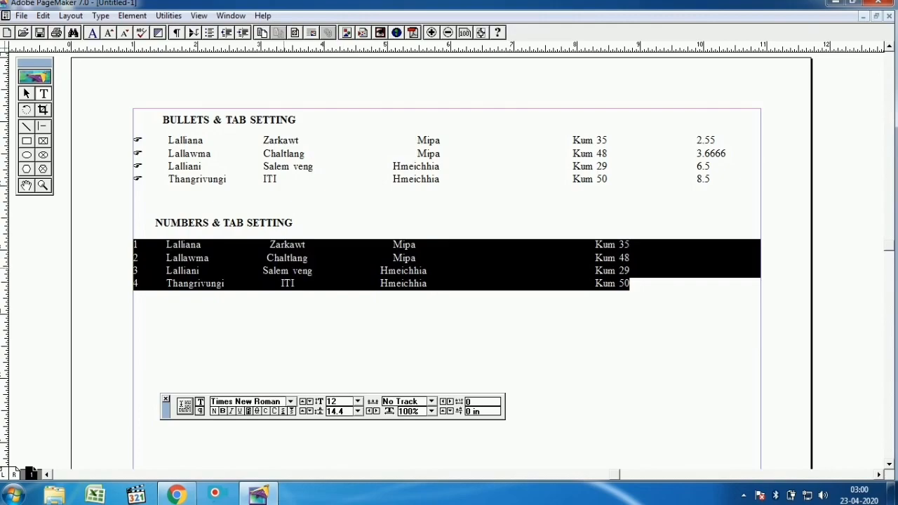
click(285, 270)
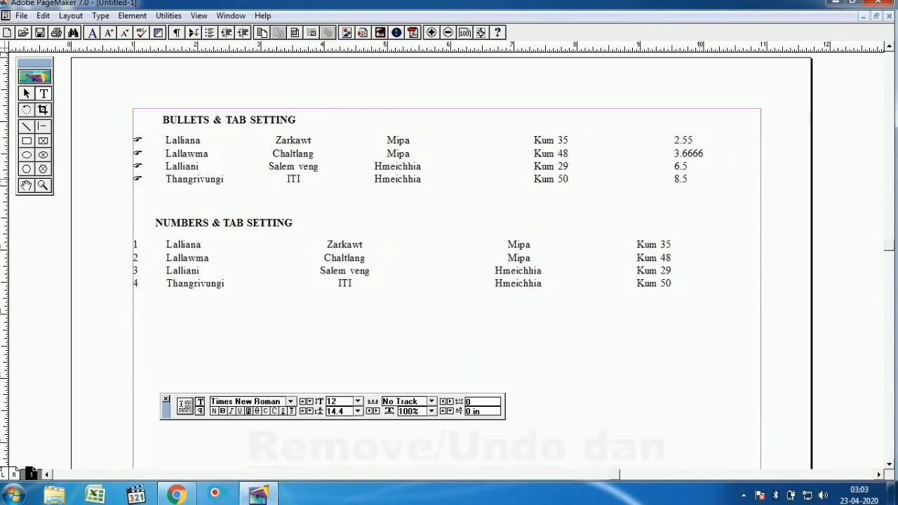
Remove the bullets from the four selected paragraphs under the BULLETS & TAB SETTING heading
drag(687, 179, 134, 140)
click(168, 16)
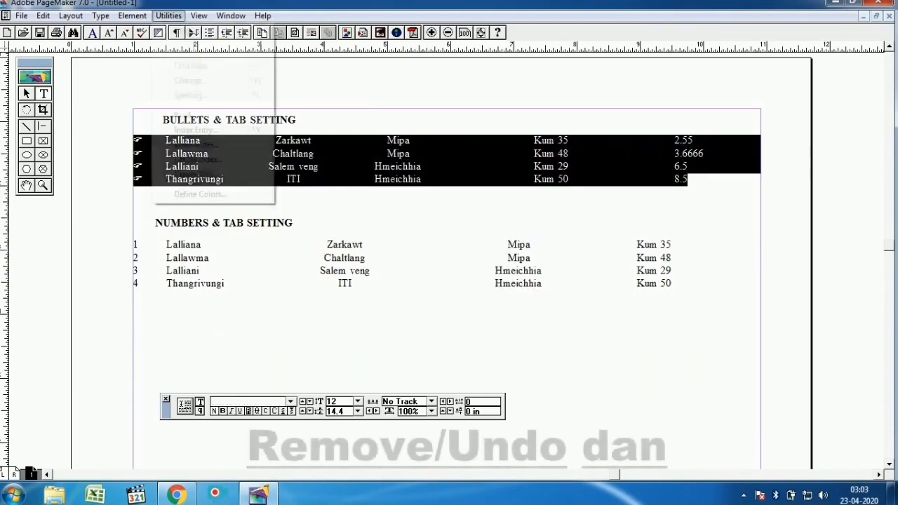
mouse_move(190, 30)
click(336, 75)
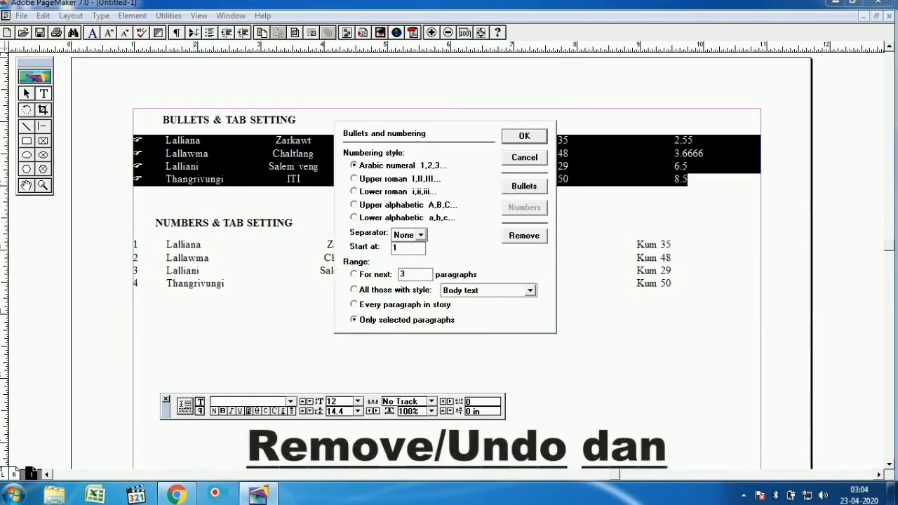
click(524, 187)
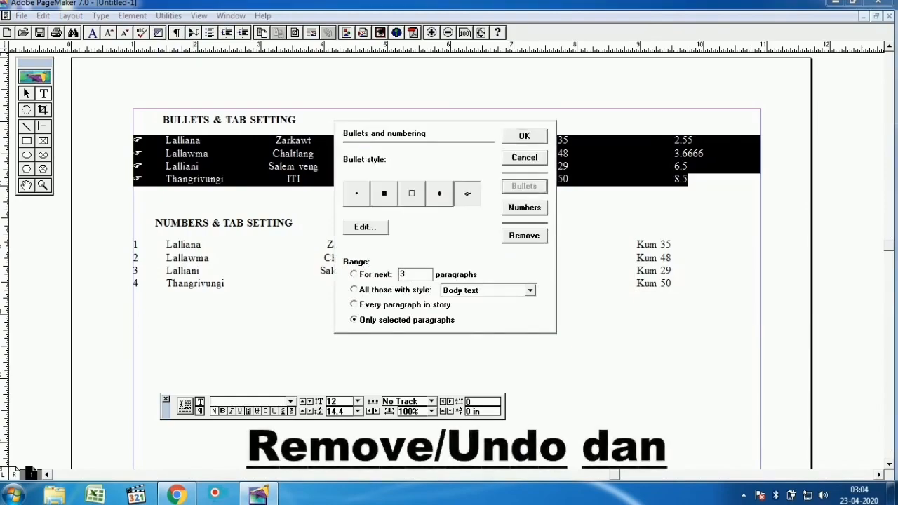
click(524, 236)
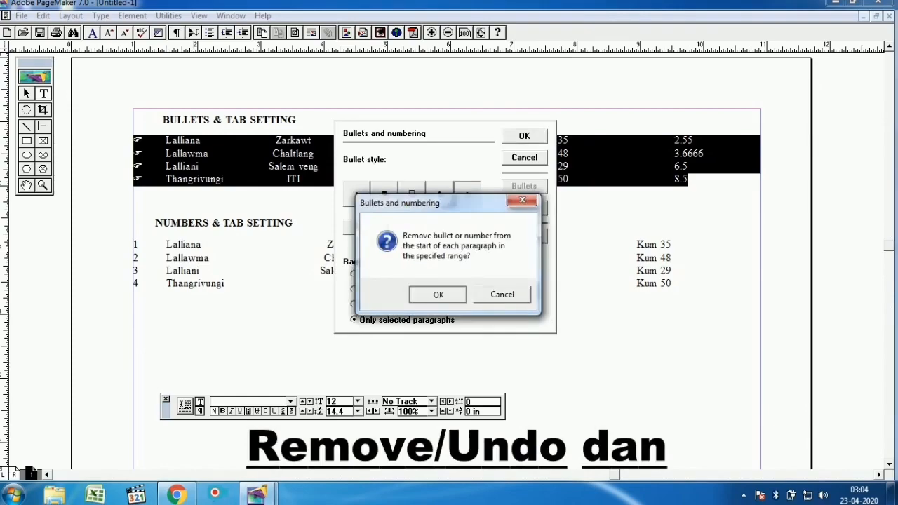
click(437, 293)
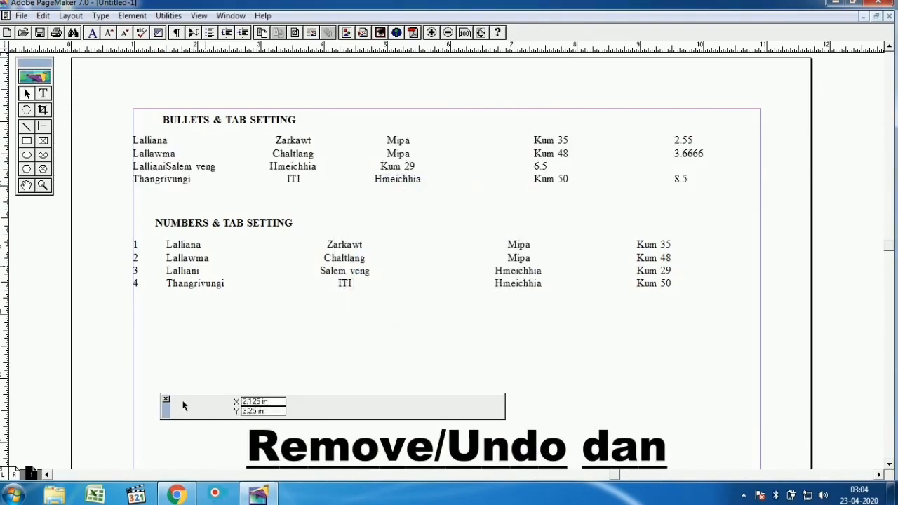
Remove the numbers from the four paragraphs under the NUMBERS & TAB SETTING heading
click(44, 93)
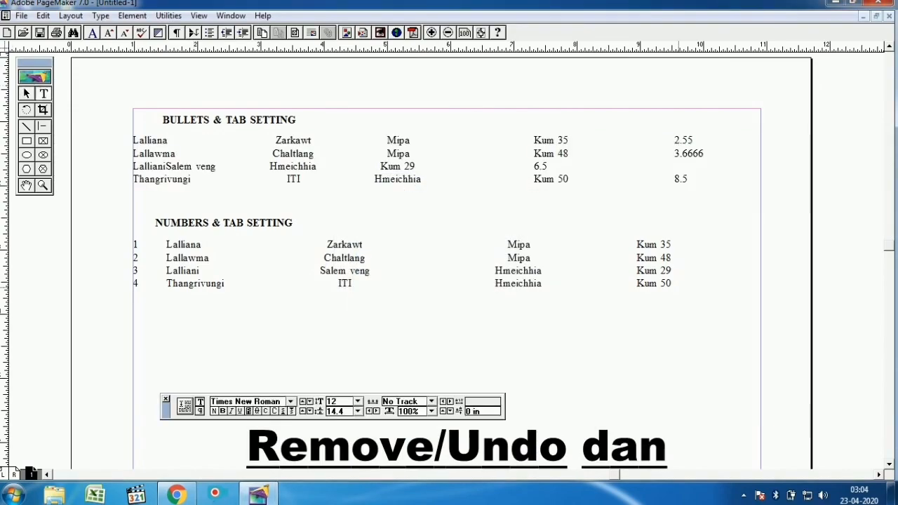
drag(679, 287, 133, 242)
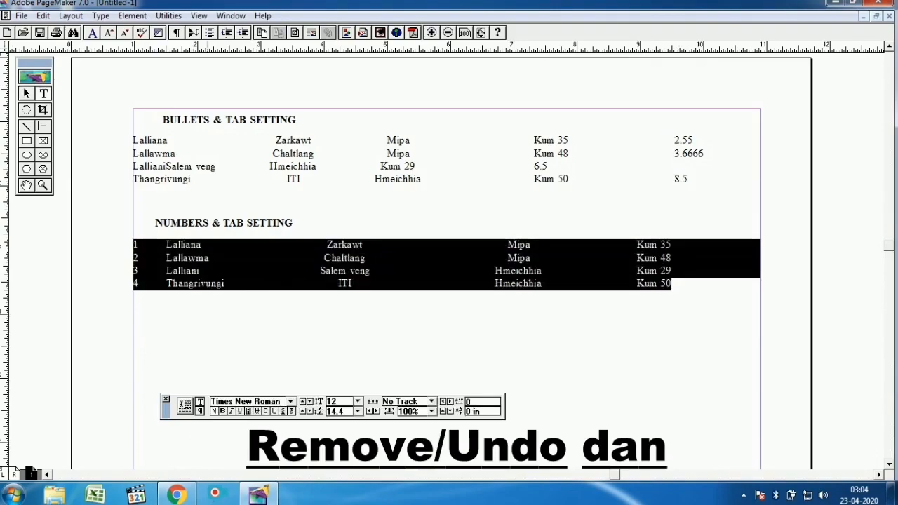
click(168, 15)
mouse_move(210, 31)
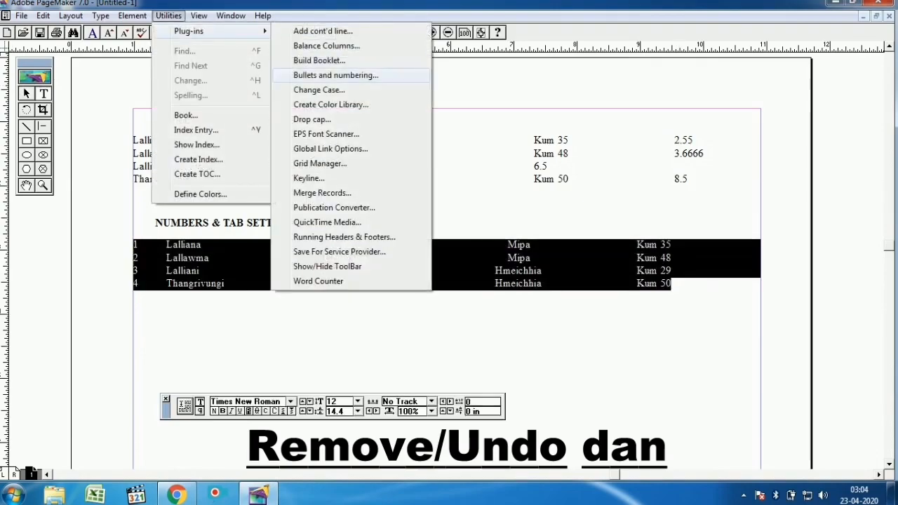
click(316, 75)
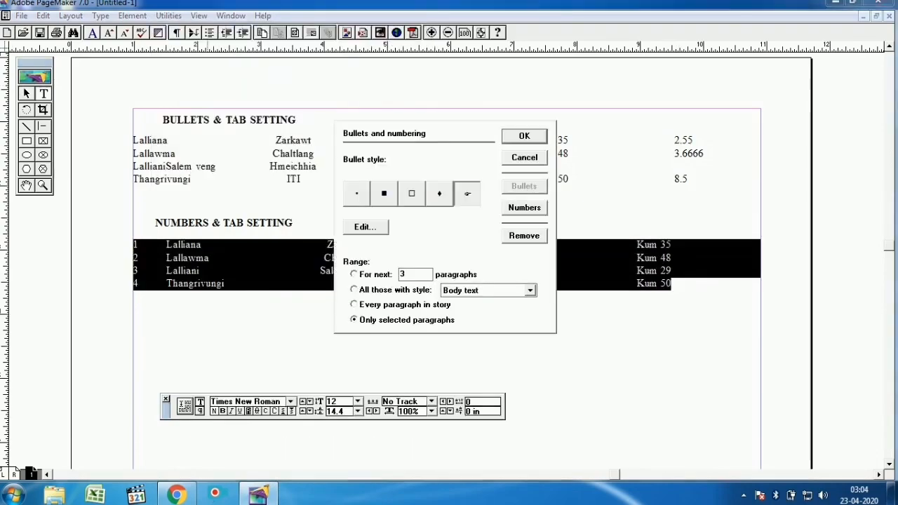
click(524, 208)
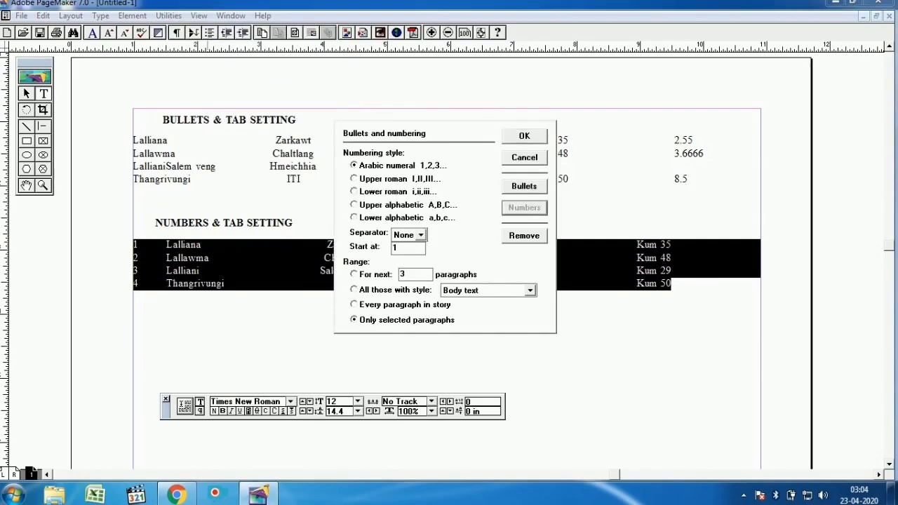
click(524, 235)
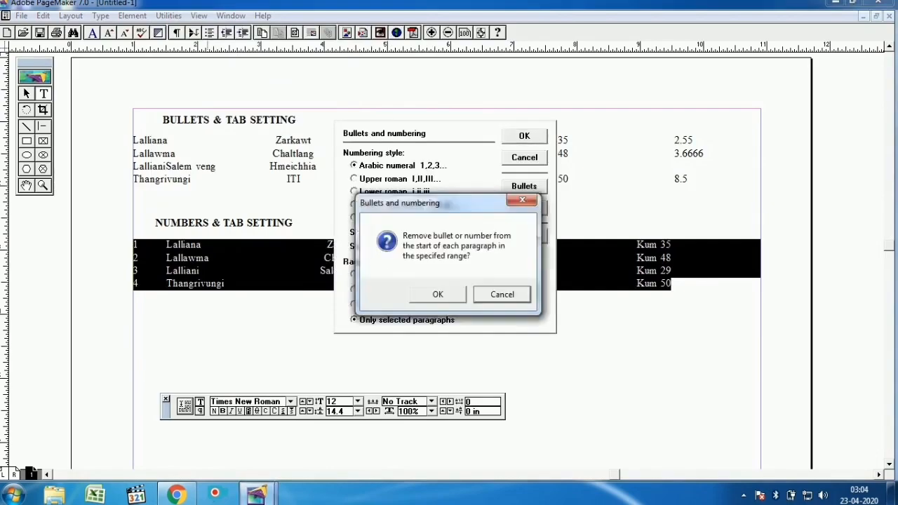
key(Return)
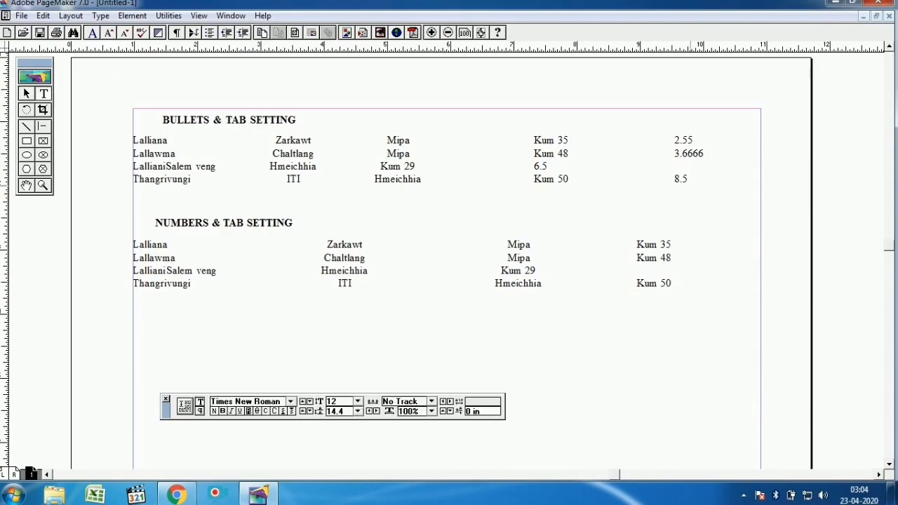
Reset the tab stops of the four lines under BULLETS & TAB SETTING to the defaults and accept
drag(688, 180, 133, 140)
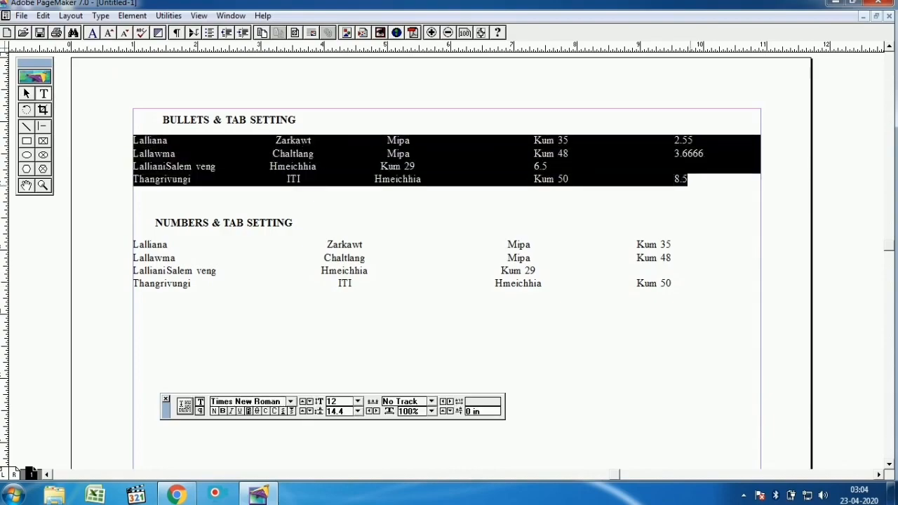
click(172, 166)
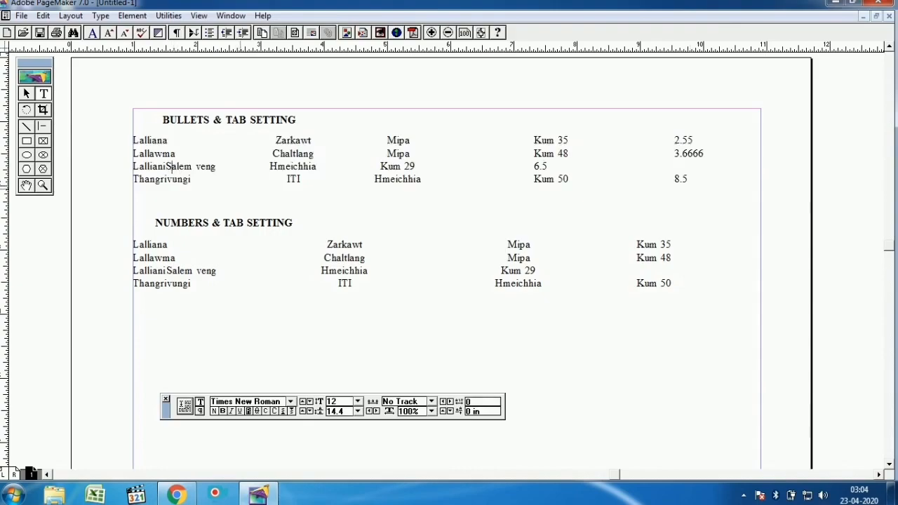
drag(693, 184, 133, 140)
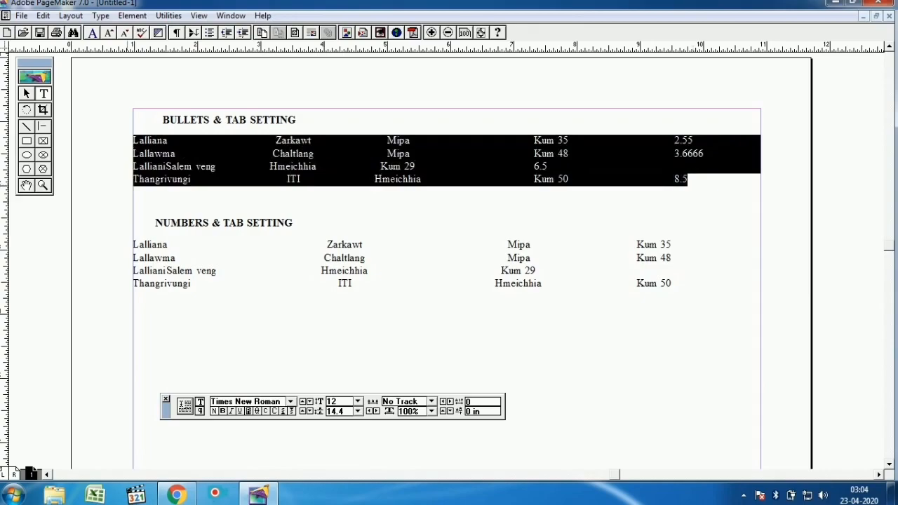
click(100, 16)
click(140, 174)
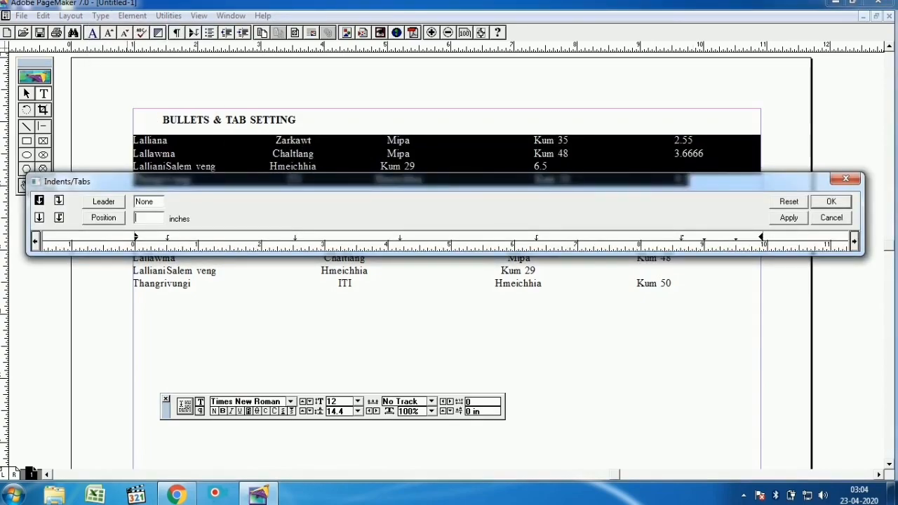
drag(421, 181, 428, 213)
click(795, 233)
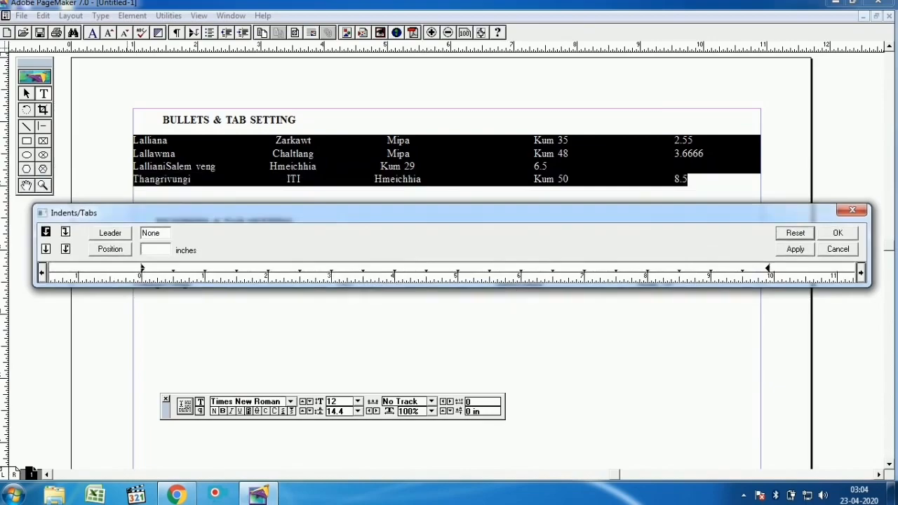
click(837, 233)
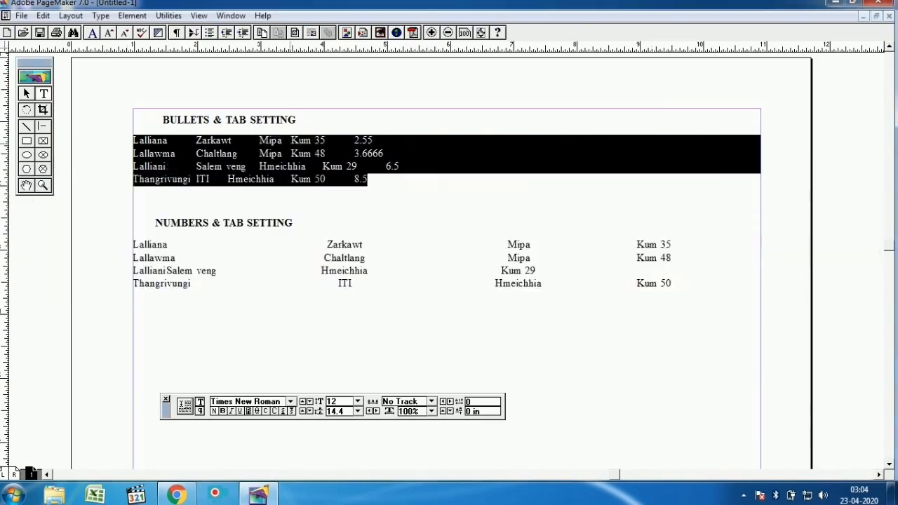
Open the indents and tabs settings for all four lines under NUMBERS & TAB SETTING
drag(133, 244, 671, 283)
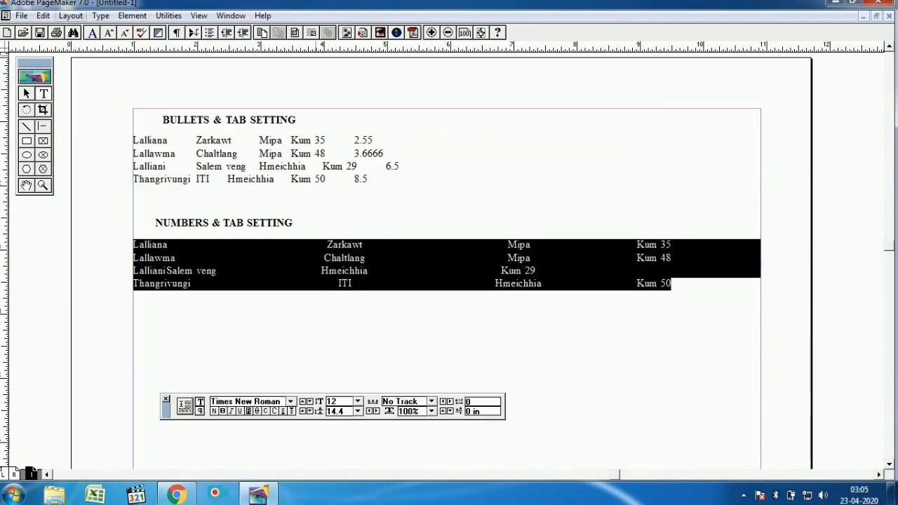
click(100, 15)
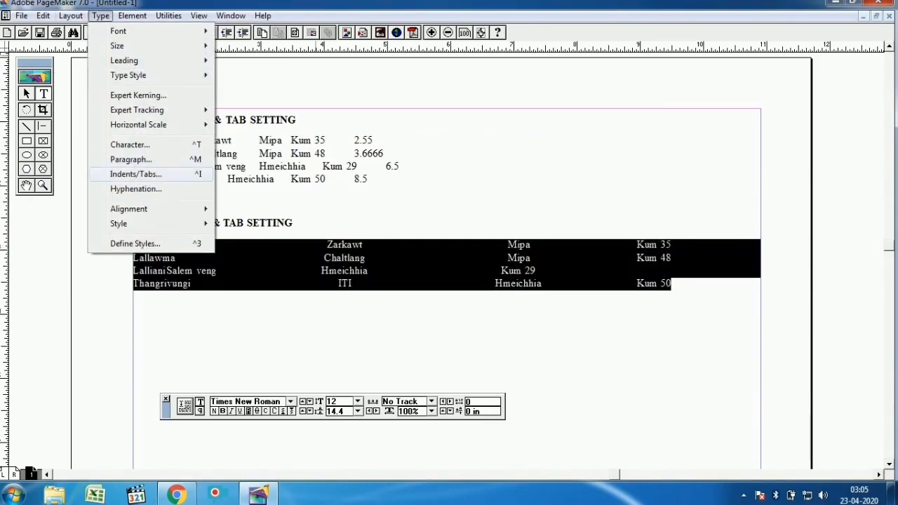
click(141, 174)
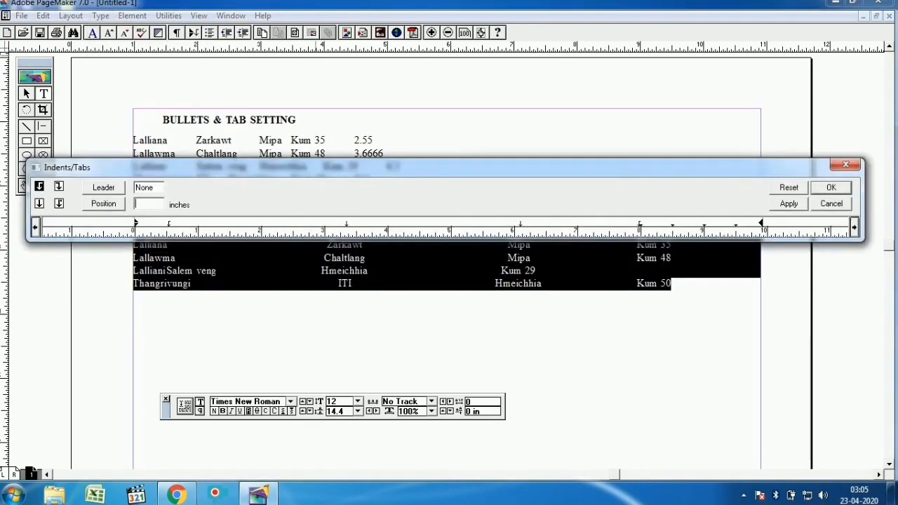
drag(280, 167, 277, 126)
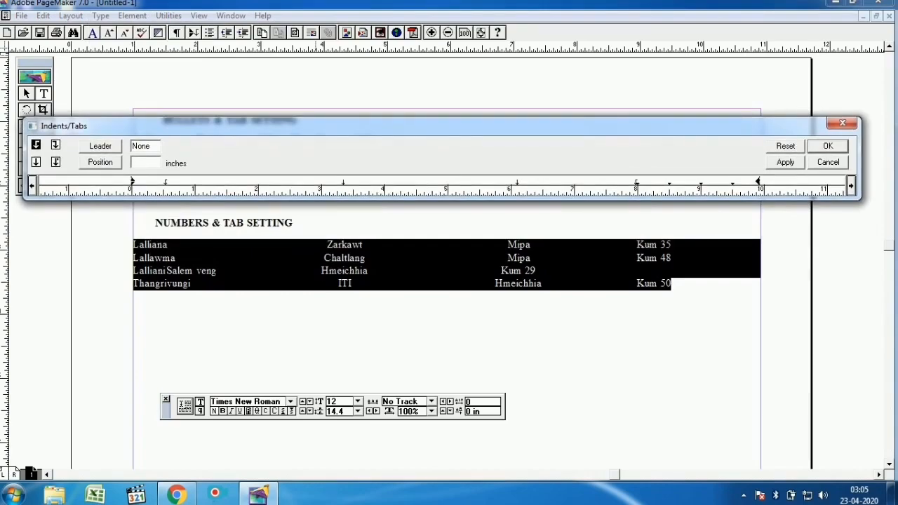
Move the left tab stop to 1.75 inches and the two centre tab stops to 4.781 and 7.219 inches, applying the changes
click(784, 162)
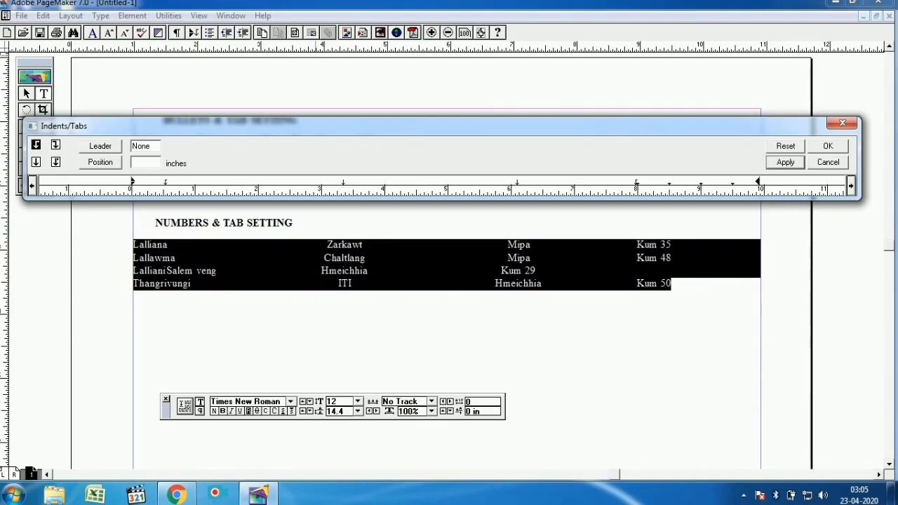
mouse_move(166, 183)
mouse_down()
mouse_move(193, 218)
mouse_move(243, 183)
mouse_up()
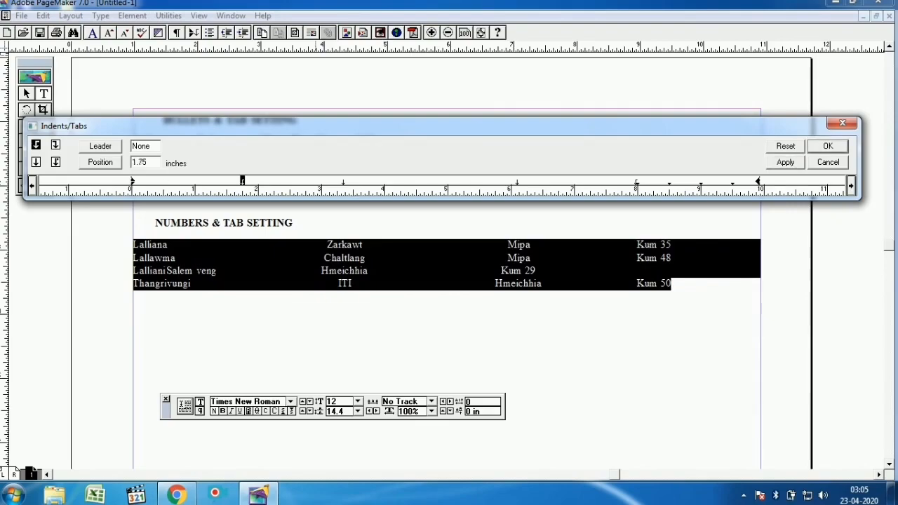
click(785, 162)
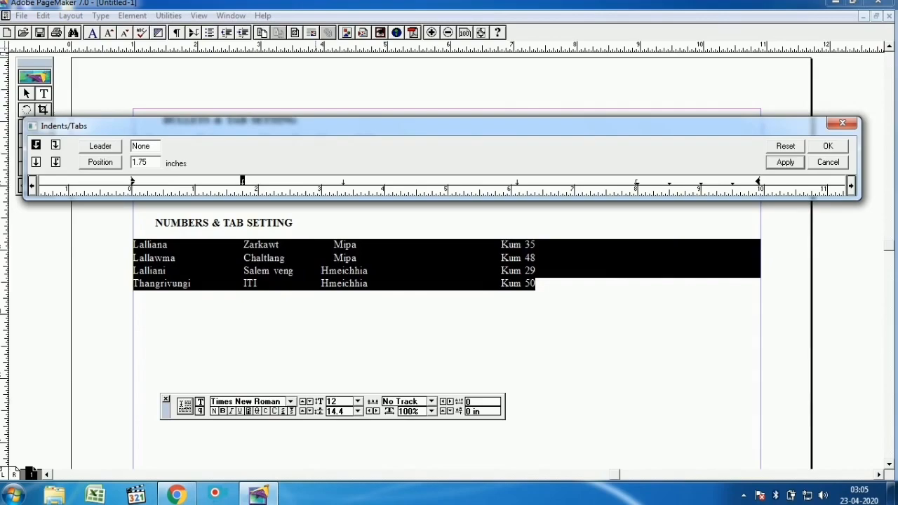
drag(343, 182, 433, 182)
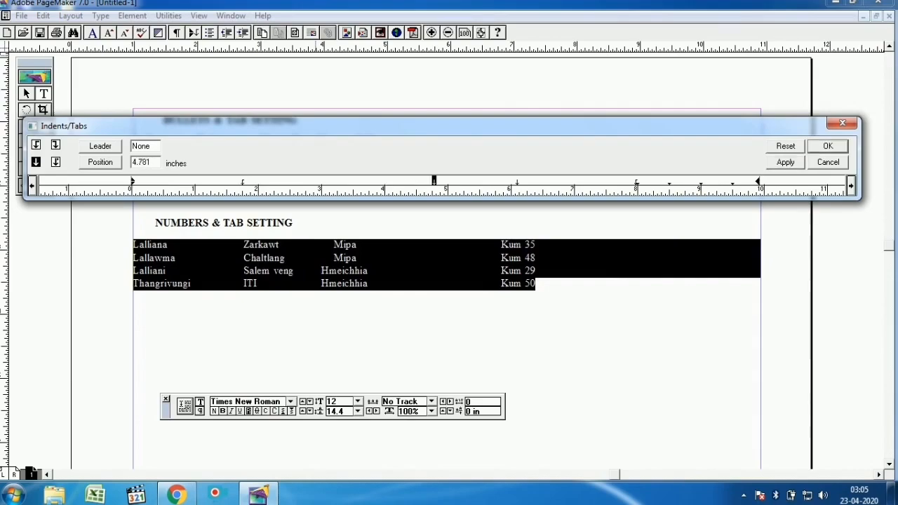
drag(516, 183, 586, 183)
click(784, 162)
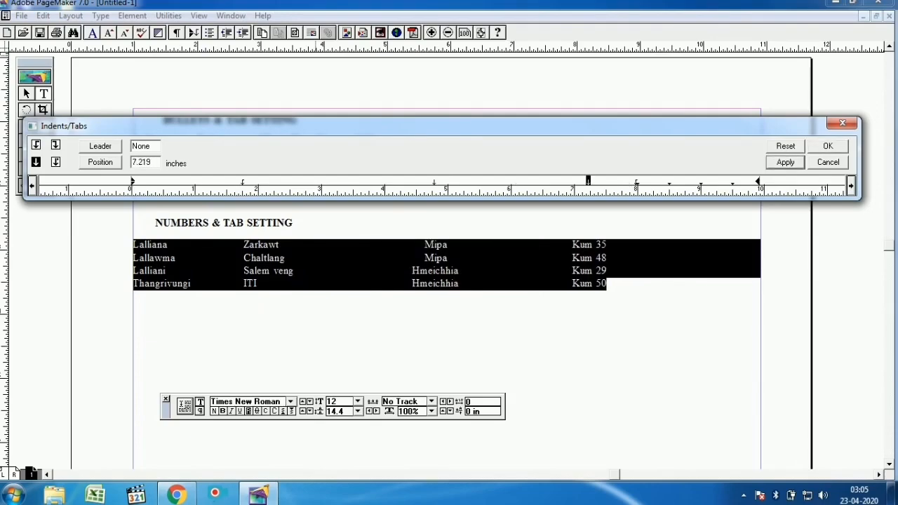
Remove all four custom tab stops from the lines under NUMBERS & TAB SETTING one by one, and accept
click(636, 183)
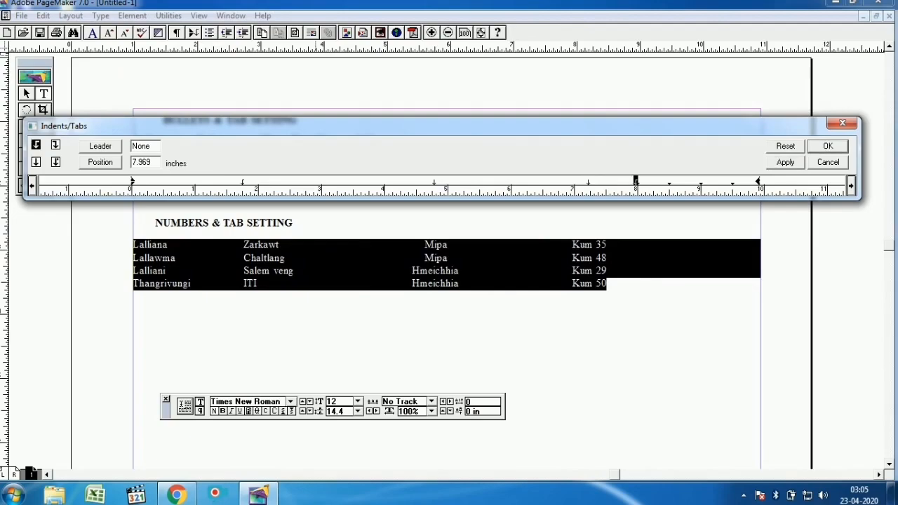
click(636, 181)
mouse_move(635, 182)
mouse_down()
mouse_move(647, 185)
mouse_move(650, 224)
mouse_up()
click(588, 182)
drag(588, 182, 587, 197)
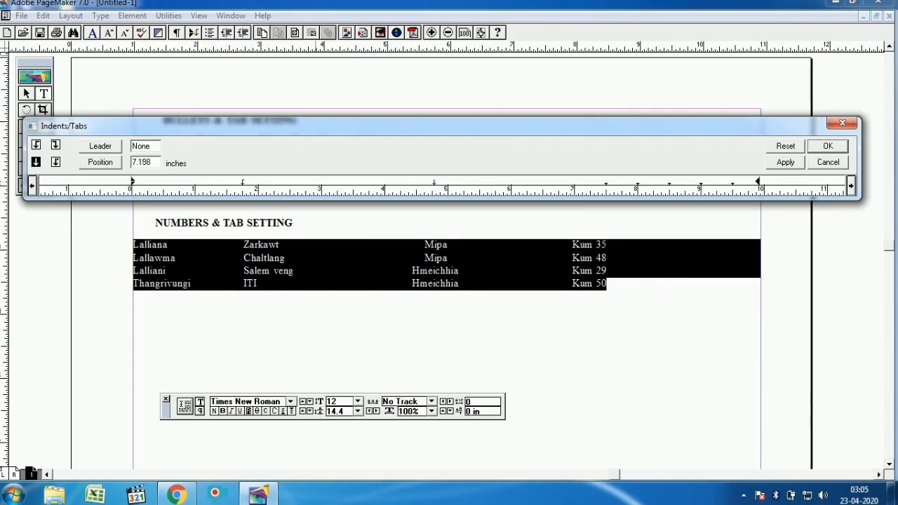
click(435, 181)
drag(437, 183, 439, 214)
drag(242, 183, 245, 214)
click(785, 162)
key(Return)
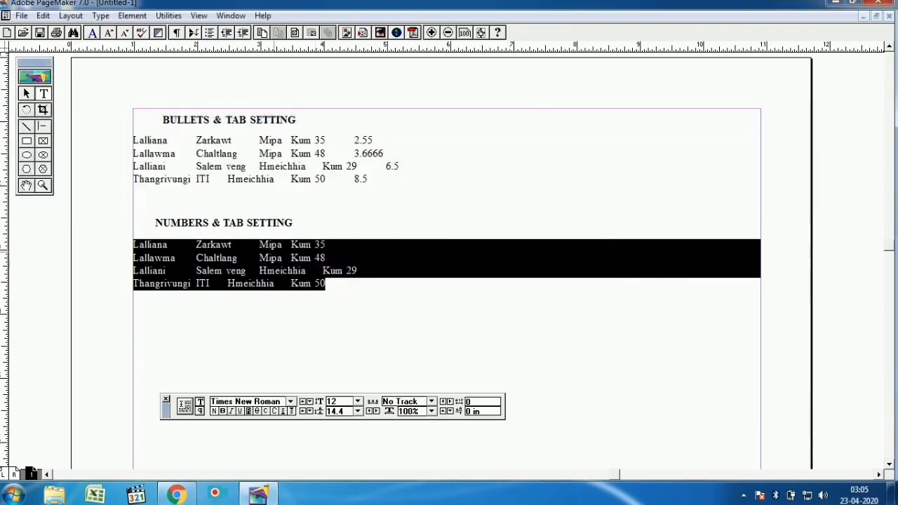